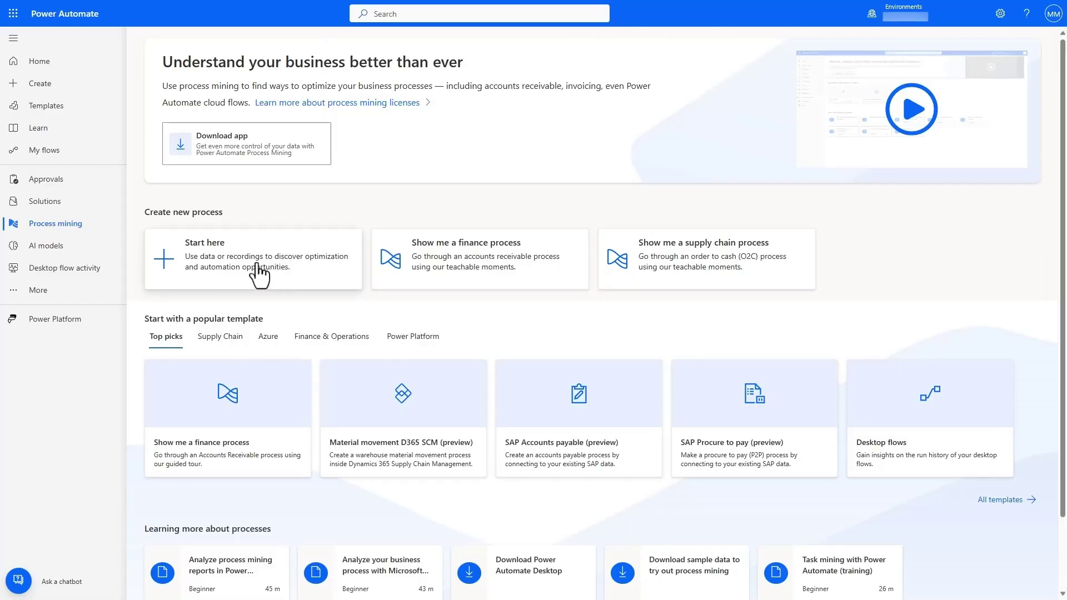
Start a new process named 'Claims Processing' with Azure Data Lake (preview) as its data source.
{"action": "left_click", "coordinate": [261, 267]}
{"action": "left_click", "coordinate": [727, 201]}
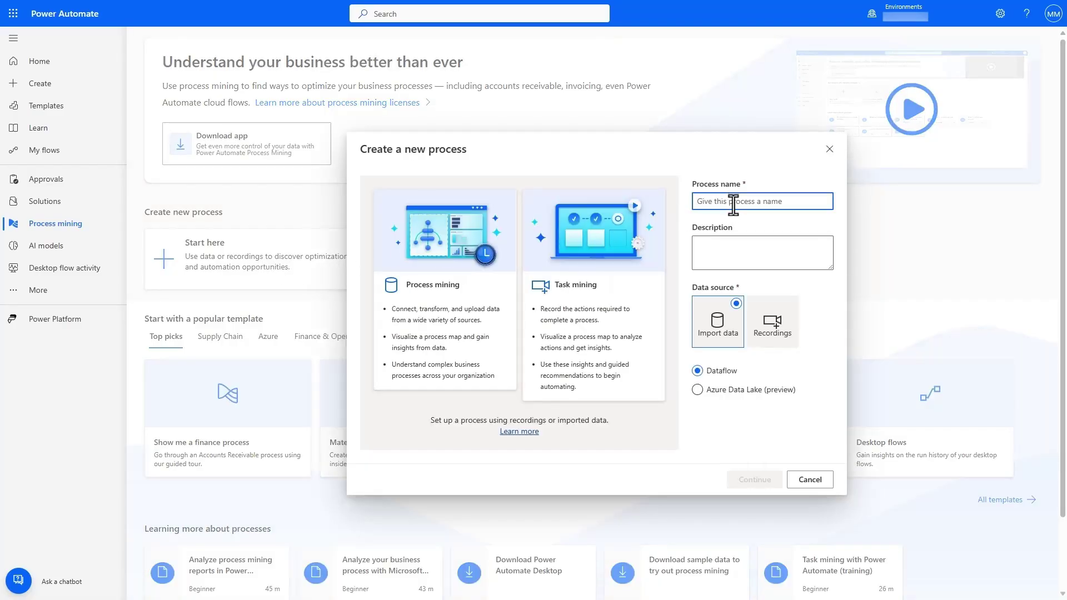
{"action": "type", "text": "Claims Processing"}
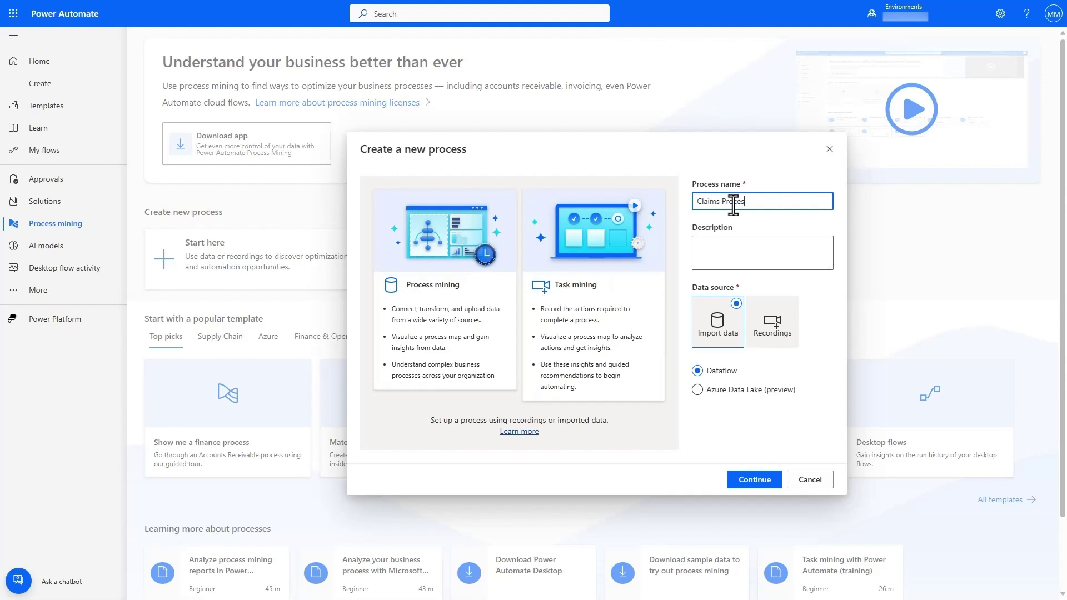
{"action": "left_click", "coordinate": [735, 392]}
Connect to the Visual Studio Enterprise Subscription, byoadl-rg resource group, byoadl storage account and claims container.
{"action": "left_click", "coordinate": [755, 480]}
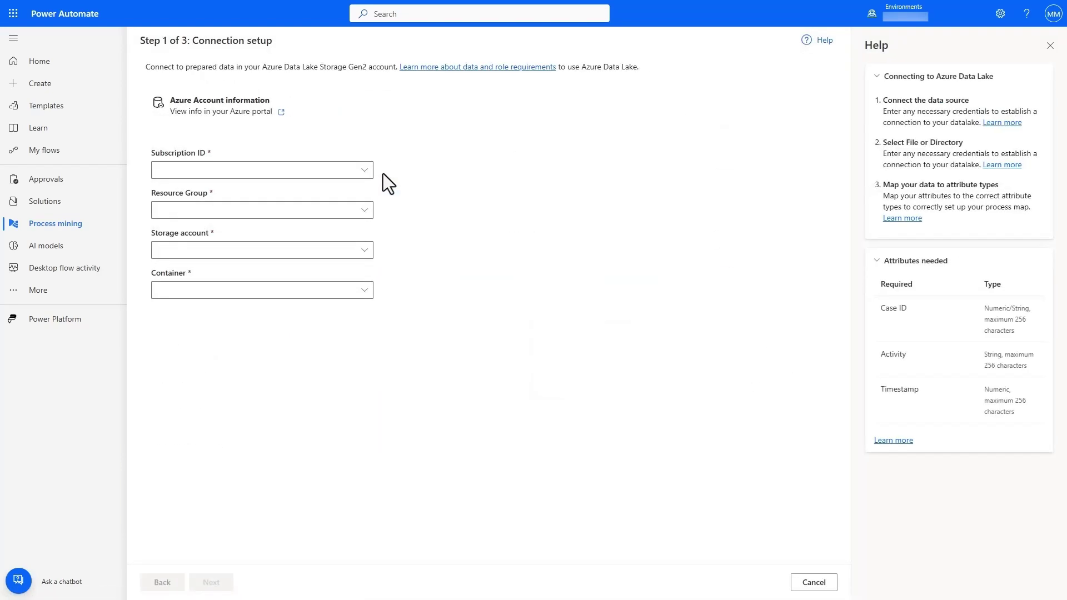
{"action": "left_click", "coordinate": [364, 170]}
{"action": "left_click", "coordinate": [350, 189]}
{"action": "left_click", "coordinate": [358, 210]}
{"action": "left_click", "coordinate": [322, 289]}
{"action": "left_click", "coordinate": [364, 250]}
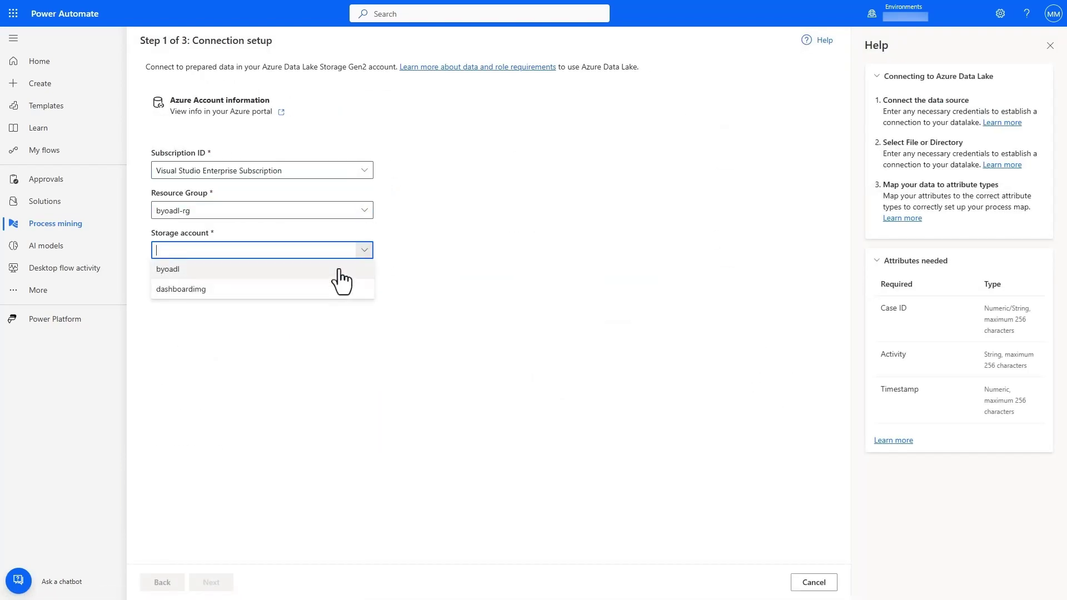
{"action": "left_click", "coordinate": [336, 268]}
{"action": "left_click", "coordinate": [365, 290]}
{"action": "left_click", "coordinate": [340, 310]}
{"action": "left_click", "coordinate": [212, 582]}
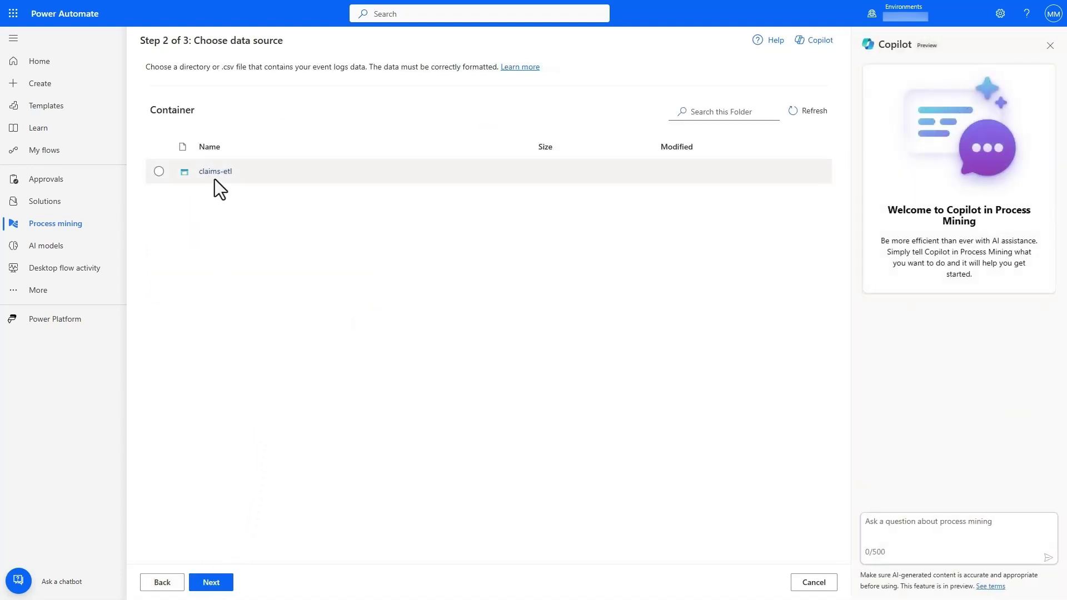
Browse into claims-etl and its activity log folder to list the daily claims CSV files.
{"action": "left_click", "coordinate": [220, 173]}
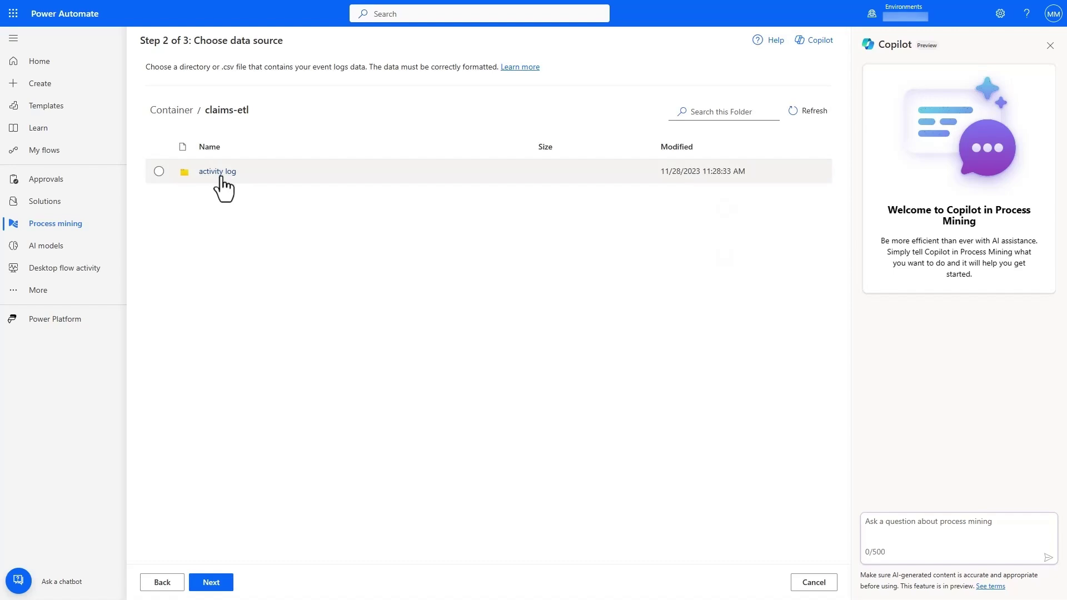
{"action": "left_click", "coordinate": [221, 173]}
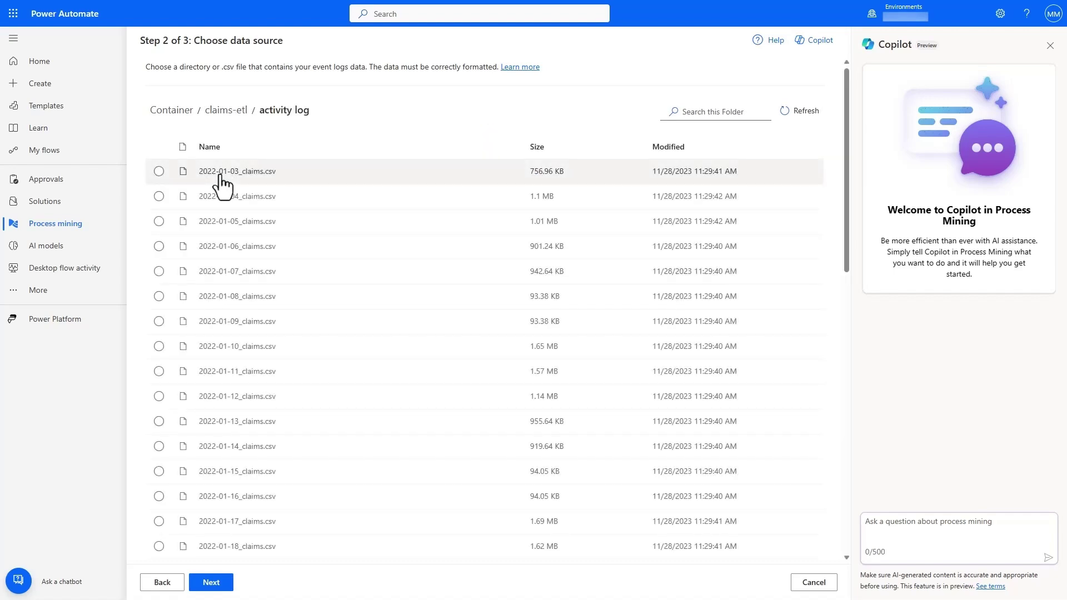
{"action": "scroll", "coordinate": [279, 215], "scroll_direction": "down", "scroll_amount": 8}
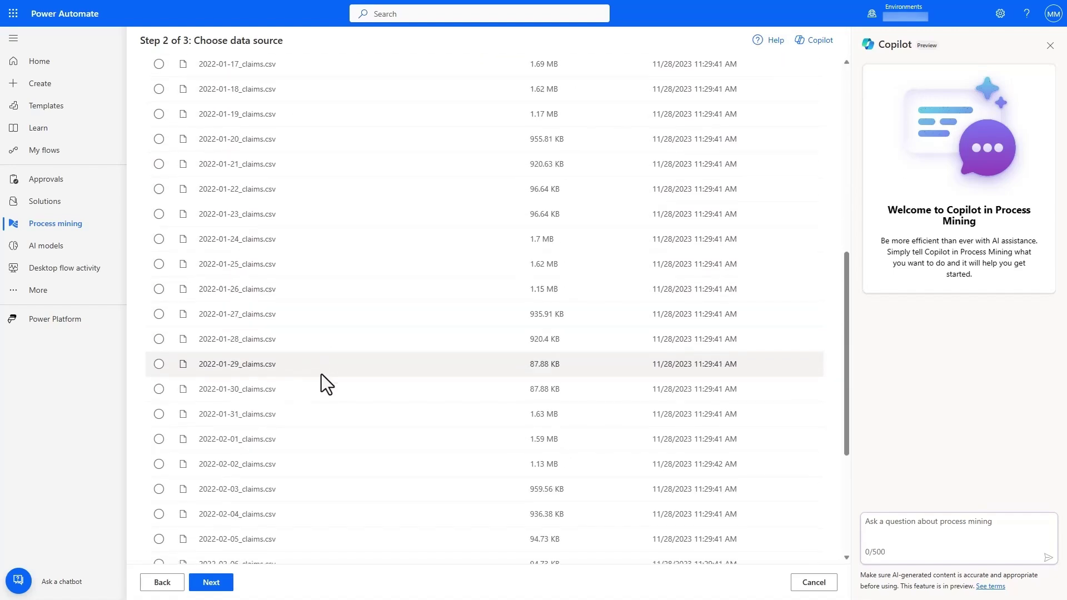
{"action": "scroll", "coordinate": [328, 431], "scroll_direction": "up", "scroll_amount": 10}
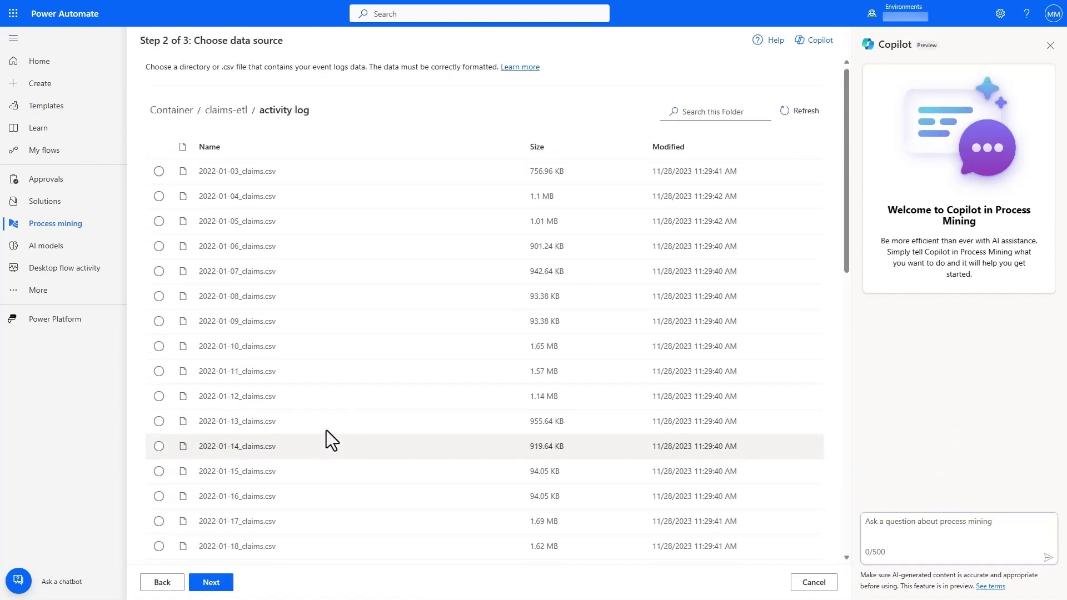
Use the whole activity log folder, accept Copilot's Case ID/Activity/Event Start mapping, and save and analyze.
{"action": "left_click", "coordinate": [238, 114]}
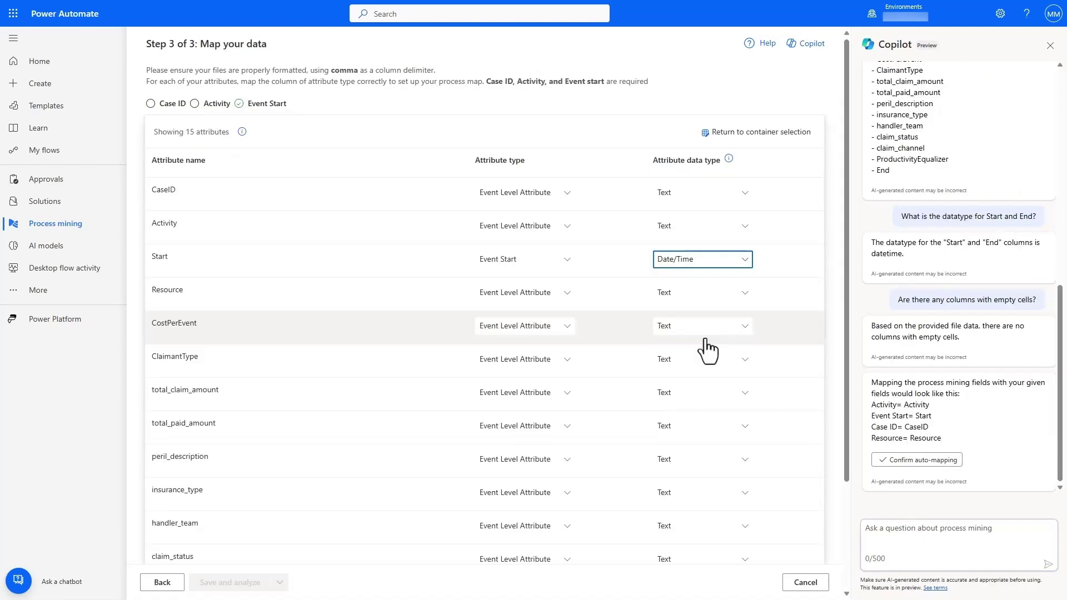
{"action": "left_click", "coordinate": [903, 460]}
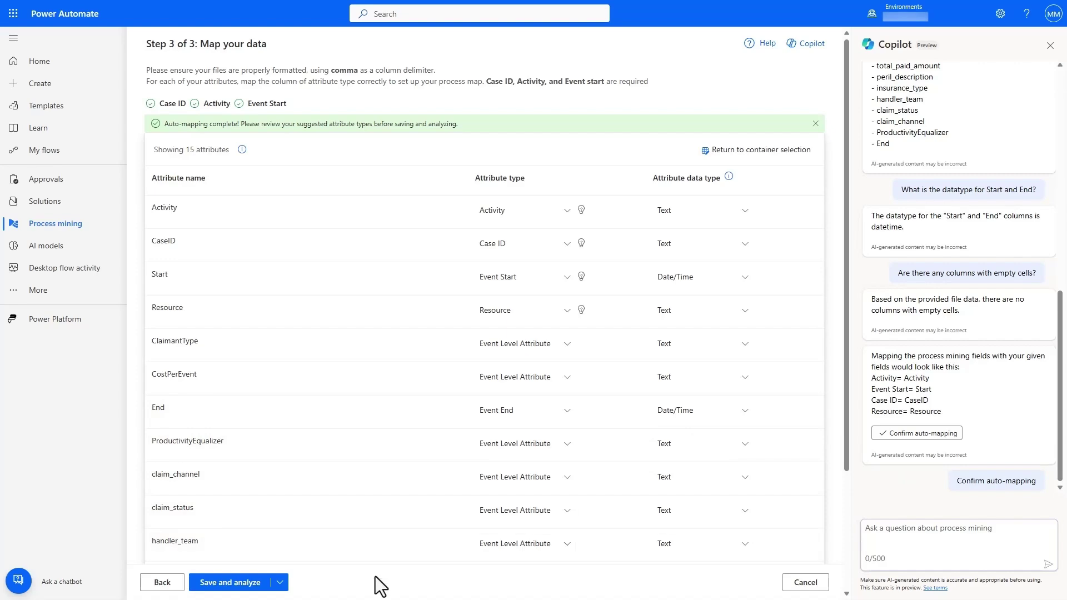
{"action": "left_click", "coordinate": [233, 583]}
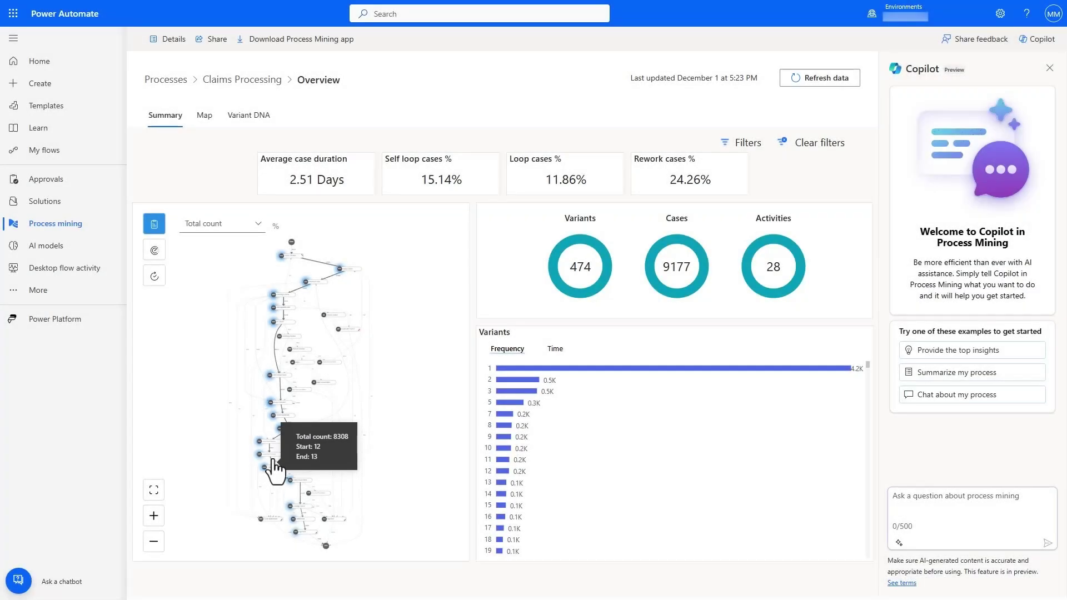
Ask Copilot for top insights and the bottleneck, revealing Assign Handler and Variant 12.
{"action": "left_click", "coordinate": [955, 351]}
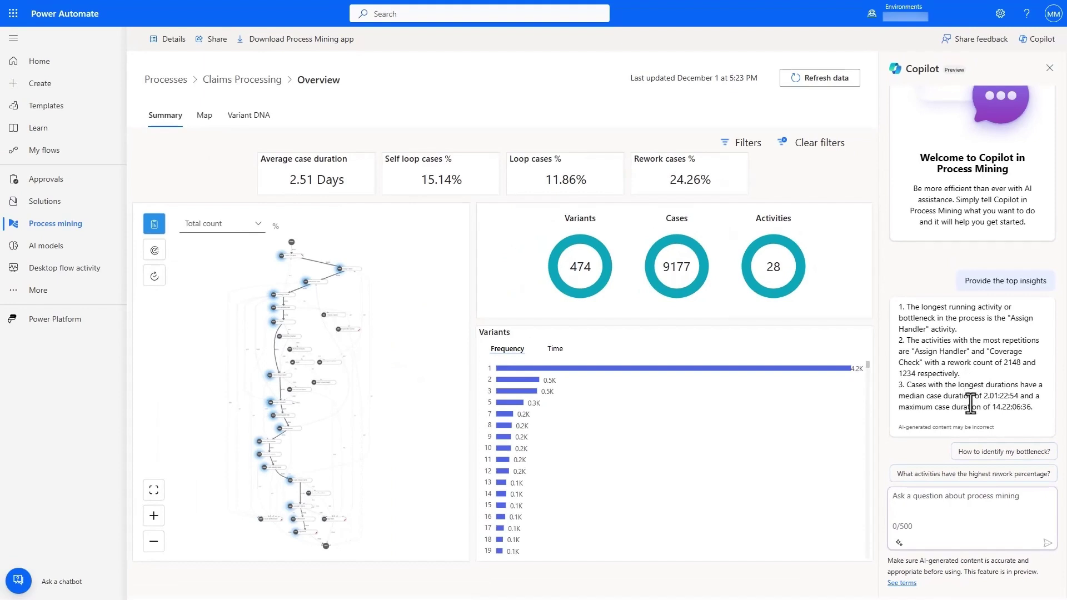
{"action": "left_click", "coordinate": [1034, 452]}
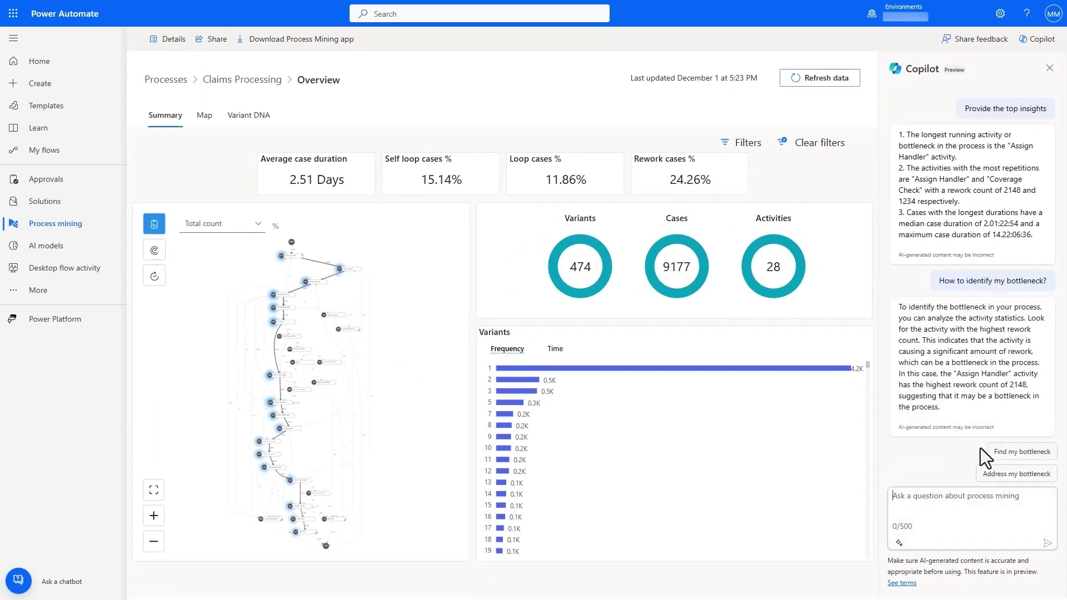
{"action": "left_click", "coordinate": [1017, 452]}
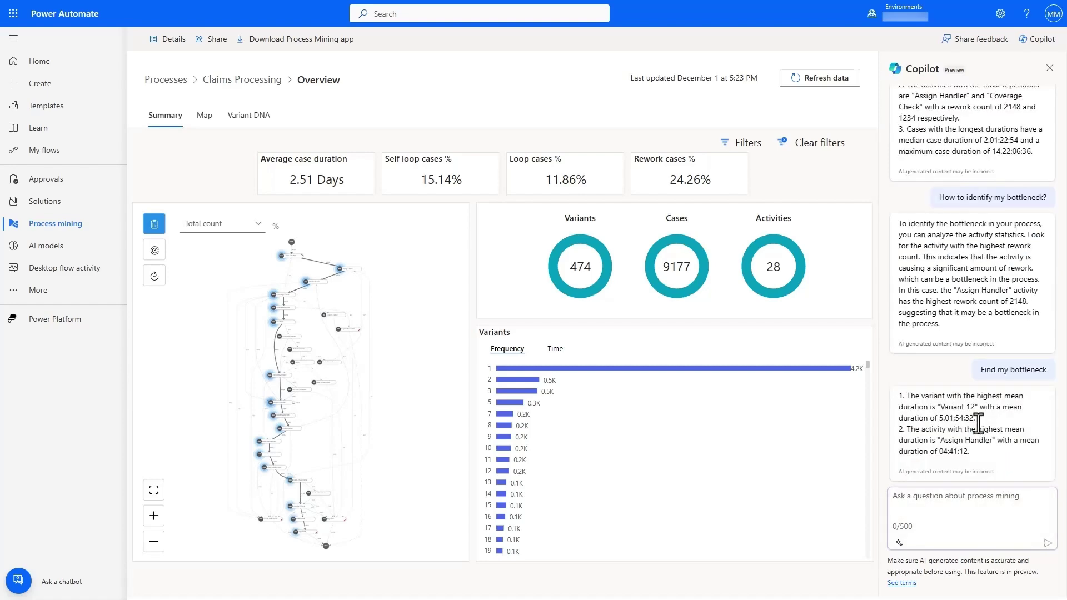
Filter the overview to variant 12 and show mean durations on the zoomed-in process map.
{"action": "left_click", "coordinate": [503, 472]}
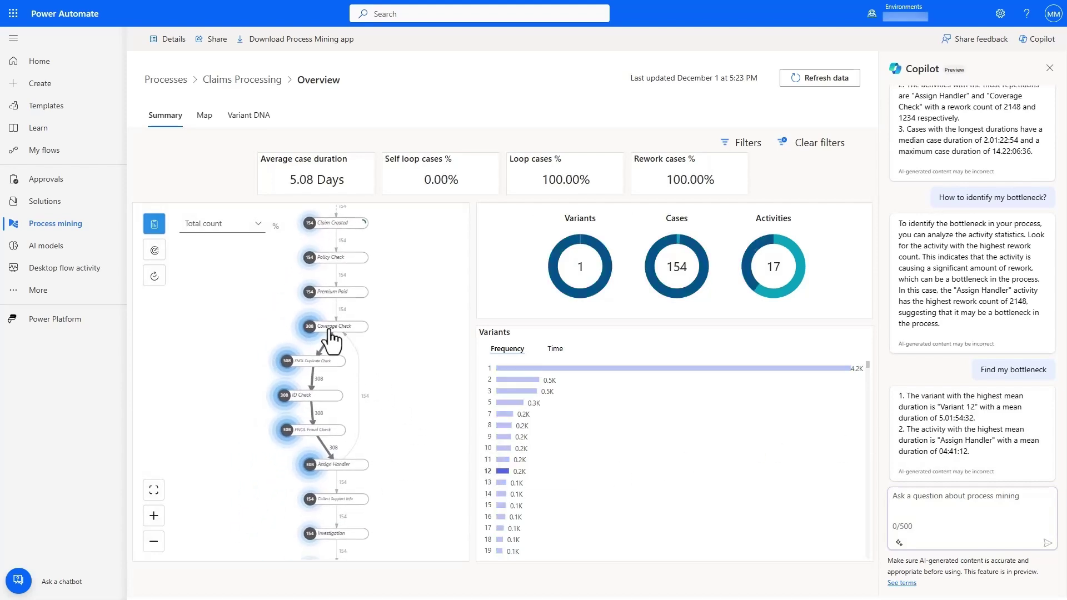
{"action": "left_click", "coordinate": [156, 251]}
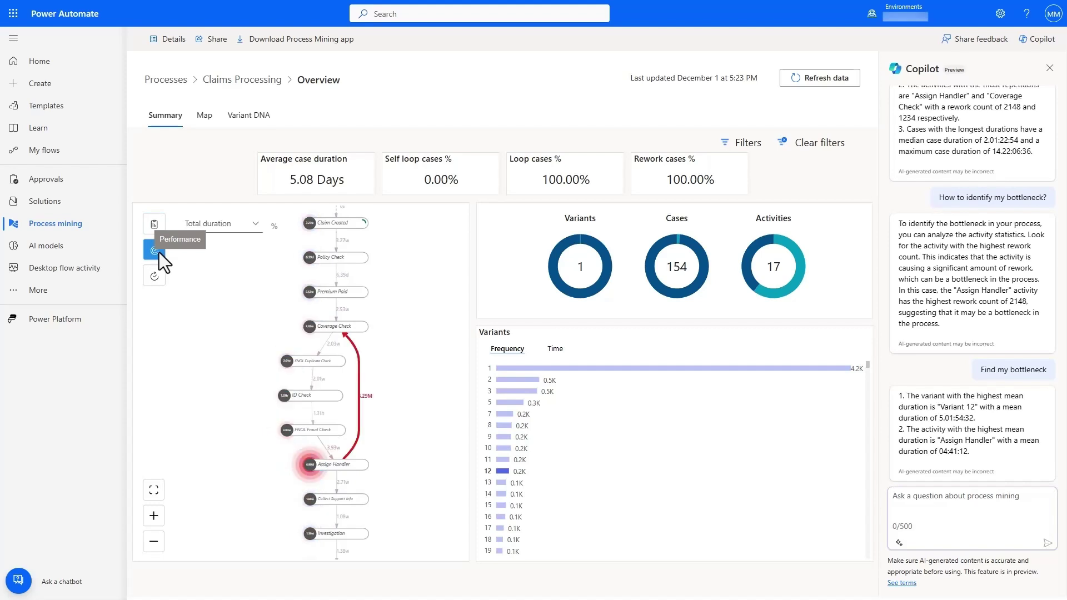
{"action": "left_click", "coordinate": [215, 226]}
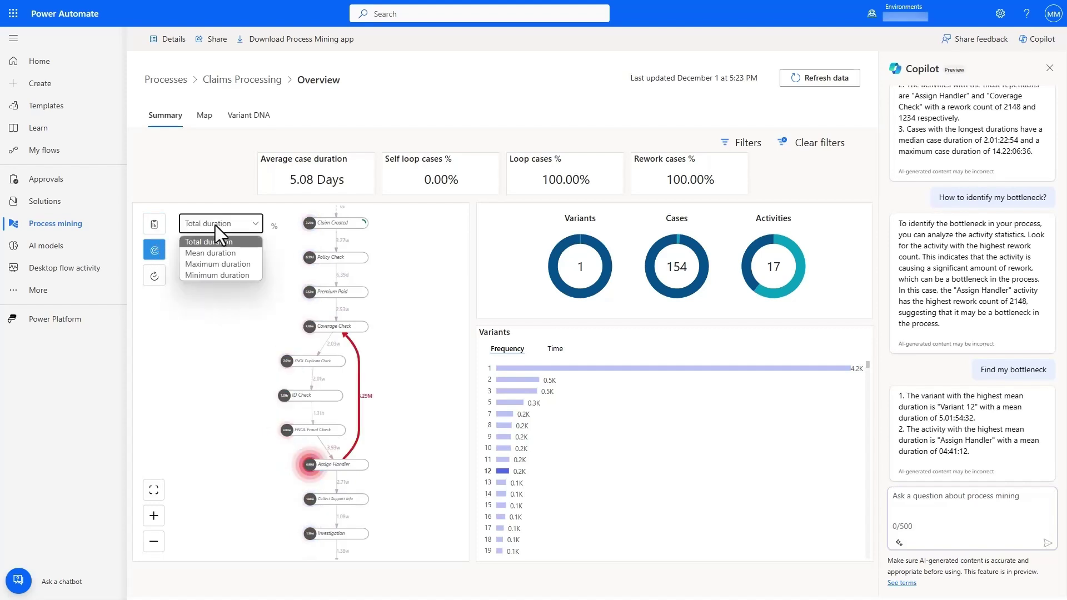
{"action": "left_click", "coordinate": [215, 252]}
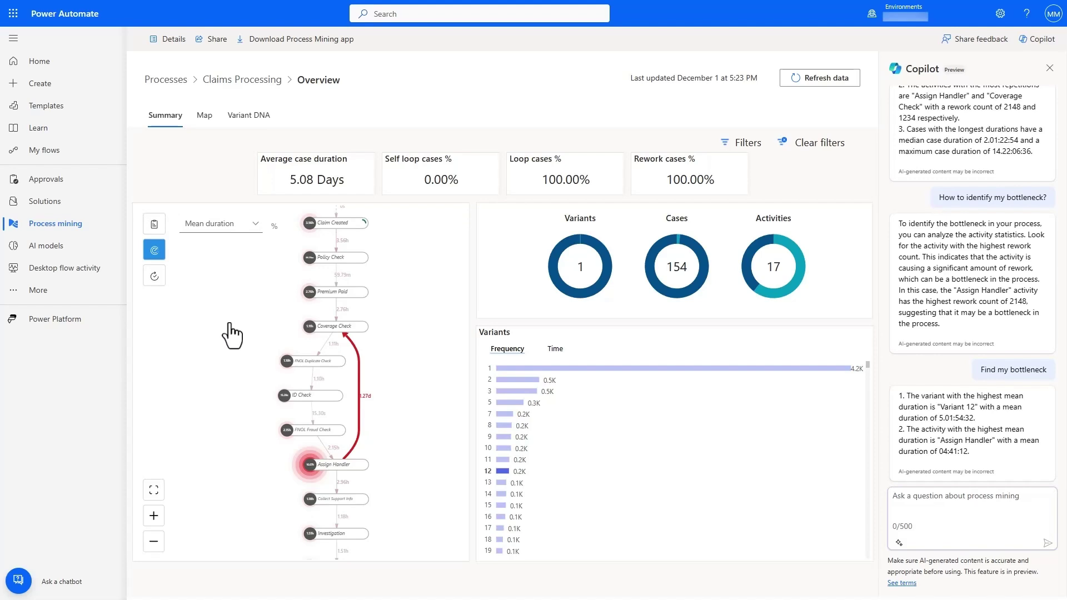
{"action": "scroll", "coordinate": [245, 370], "scroll_direction": "up", "scroll_amount": 1}
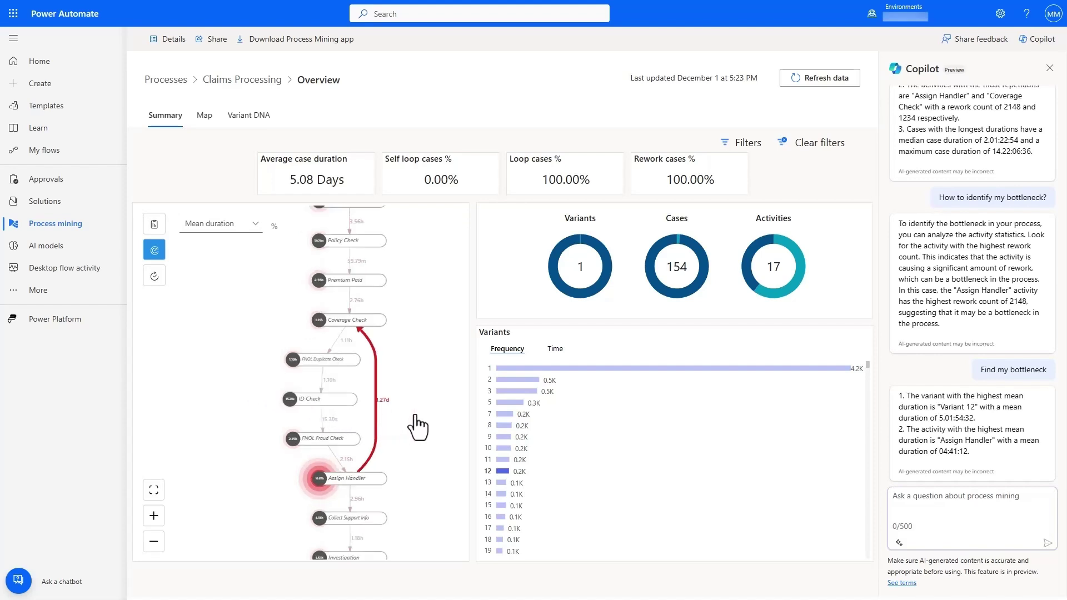
{"action": "scroll", "coordinate": [418, 427], "scroll_direction": "up", "scroll_amount": 2}
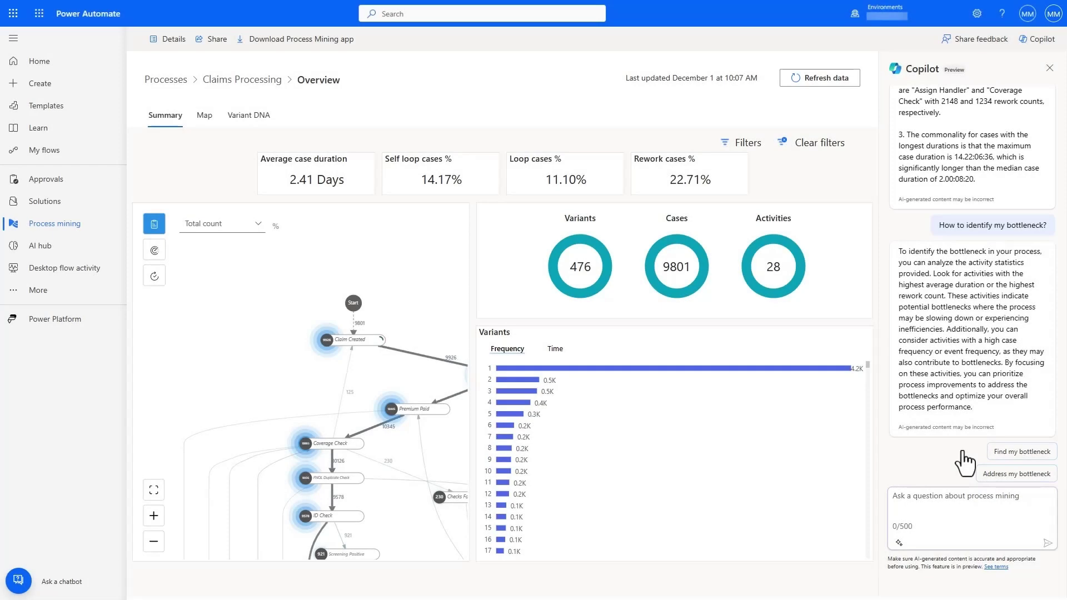
Ask Copilot how to address the bottleneck, getting flow and Power App options.
{"action": "left_click", "coordinate": [996, 474]}
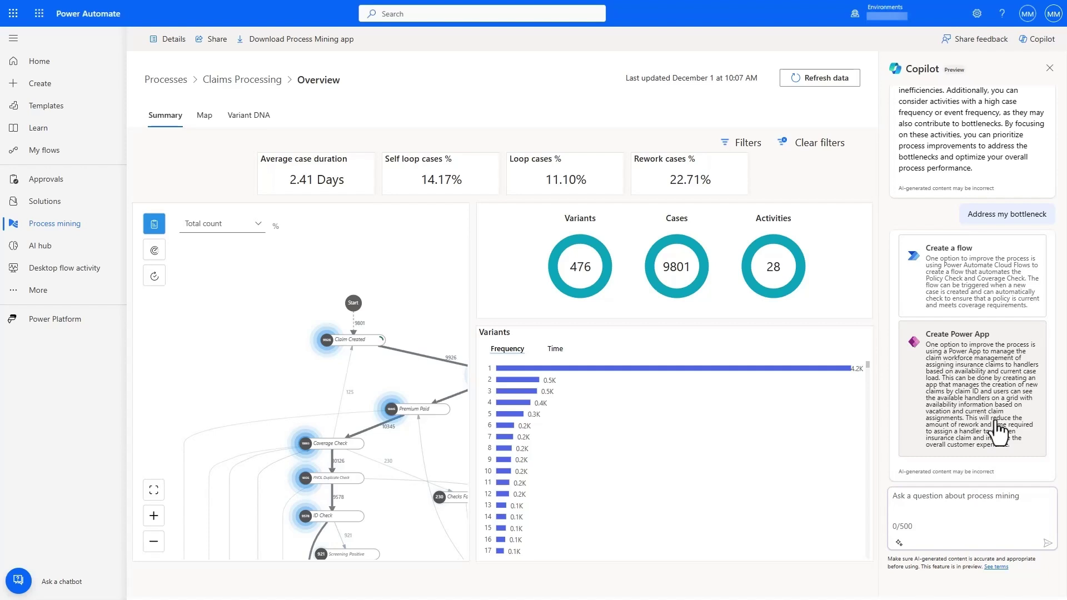
Generate the Claim Workforce Management canvas app from Copilot's prefilled prompt and handler availability table.
{"action": "left_click", "coordinate": [999, 431]}
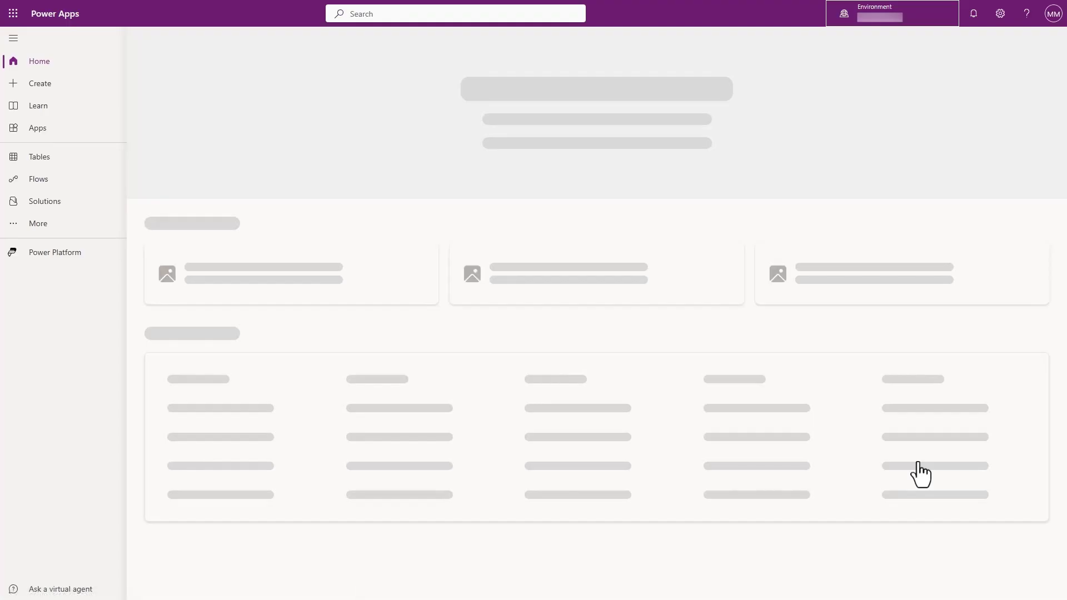
{"action": "left_click", "coordinate": [756, 145]}
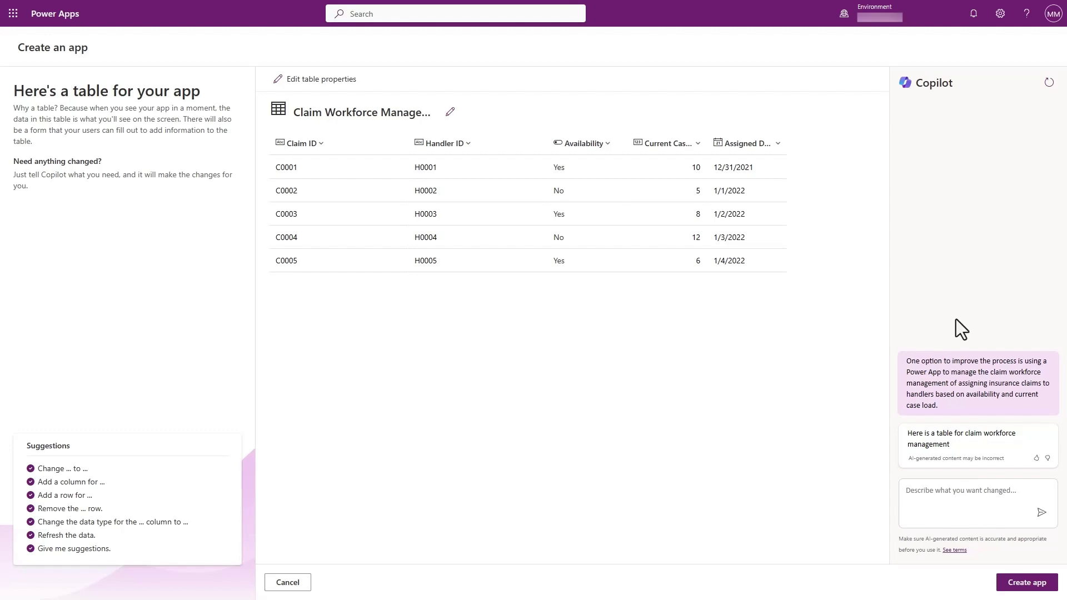
{"action": "left_click", "coordinate": [1027, 583]}
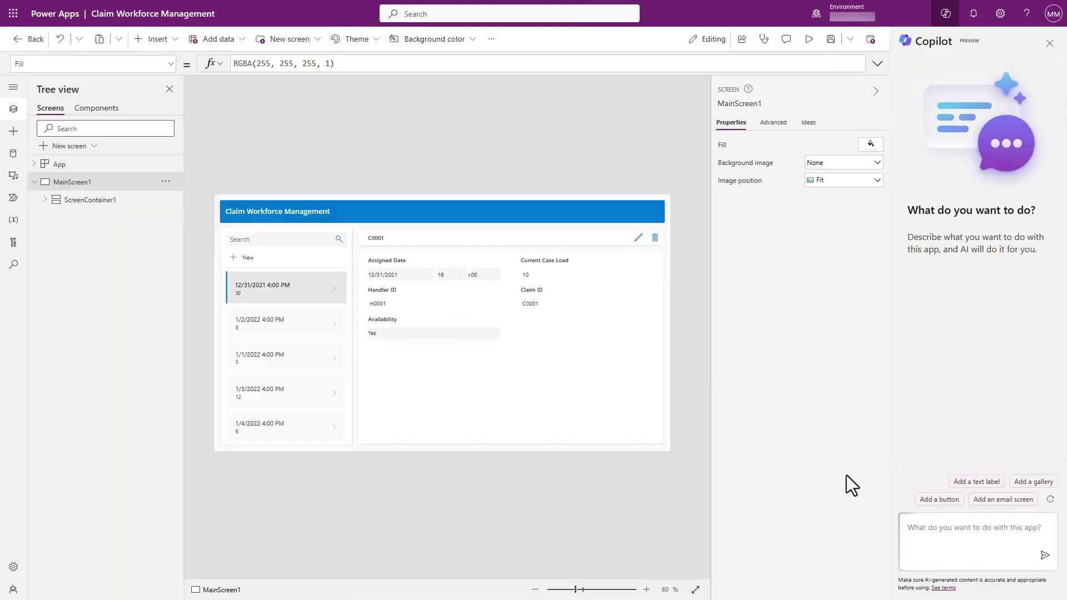
{"action": "left_click", "coordinate": [945, 527]}
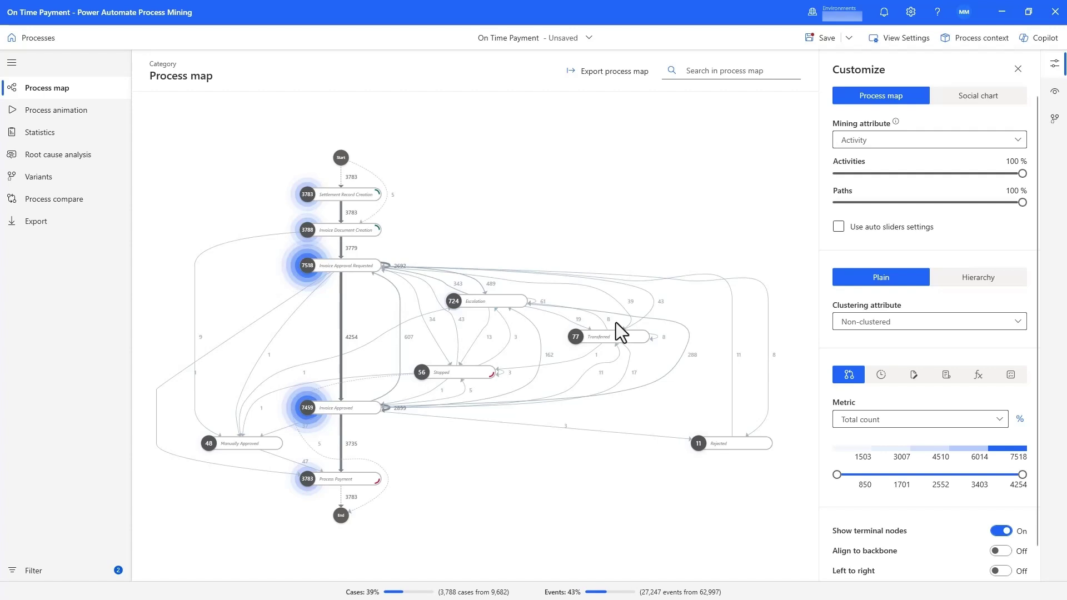
Overlay the Late Payment view as a comparison layer on the On Time Payment map.
{"action": "left_click", "coordinate": [75, 205]}
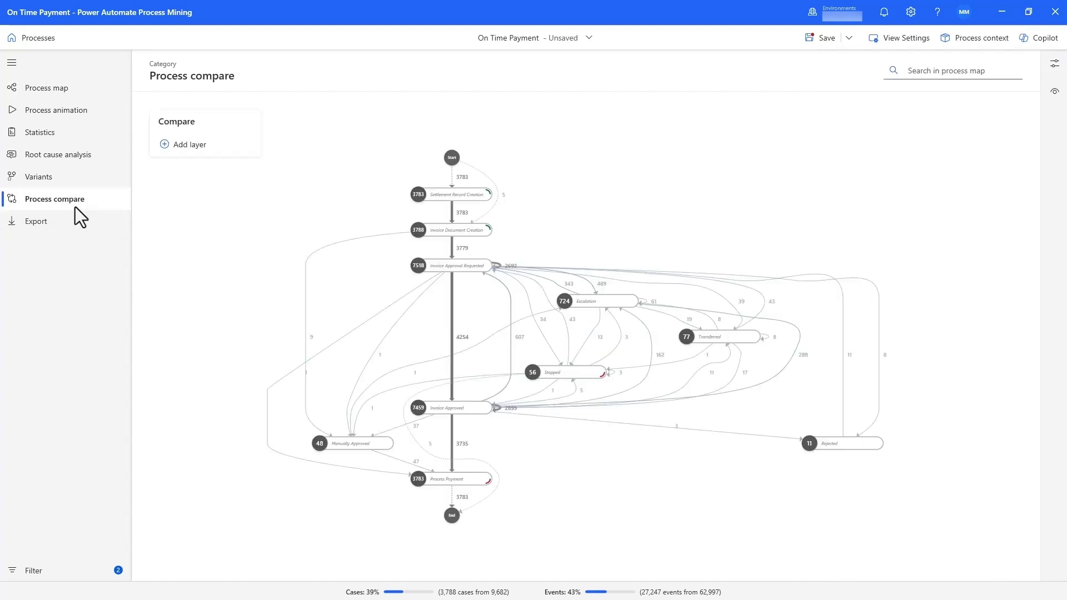
{"action": "left_click", "coordinate": [168, 144]}
{"action": "left_click", "coordinate": [202, 221]}
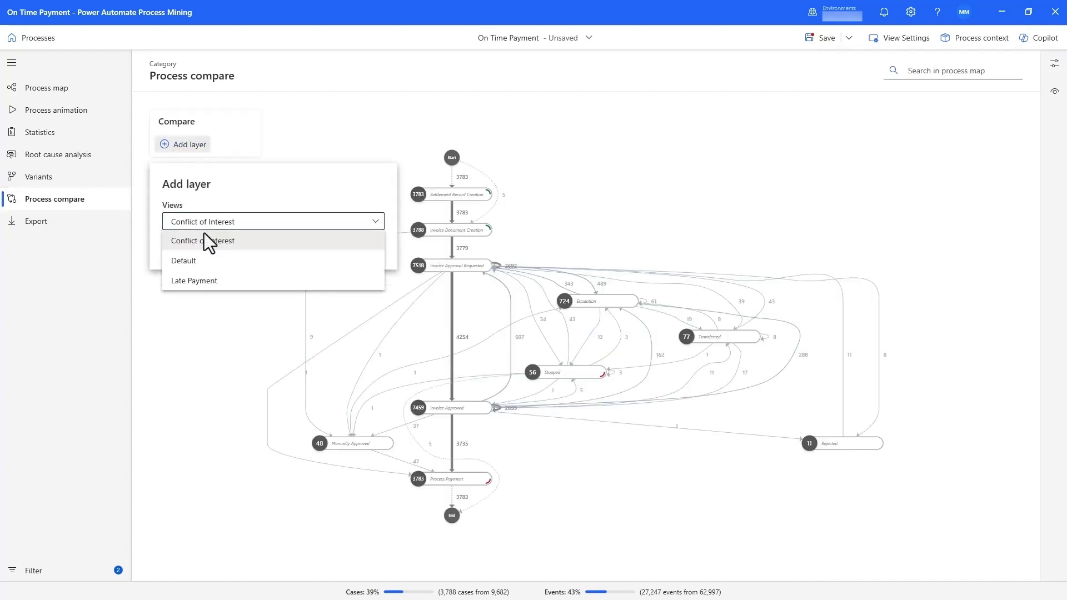
{"action": "left_click", "coordinate": [203, 282]}
{"action": "left_click", "coordinate": [257, 250]}
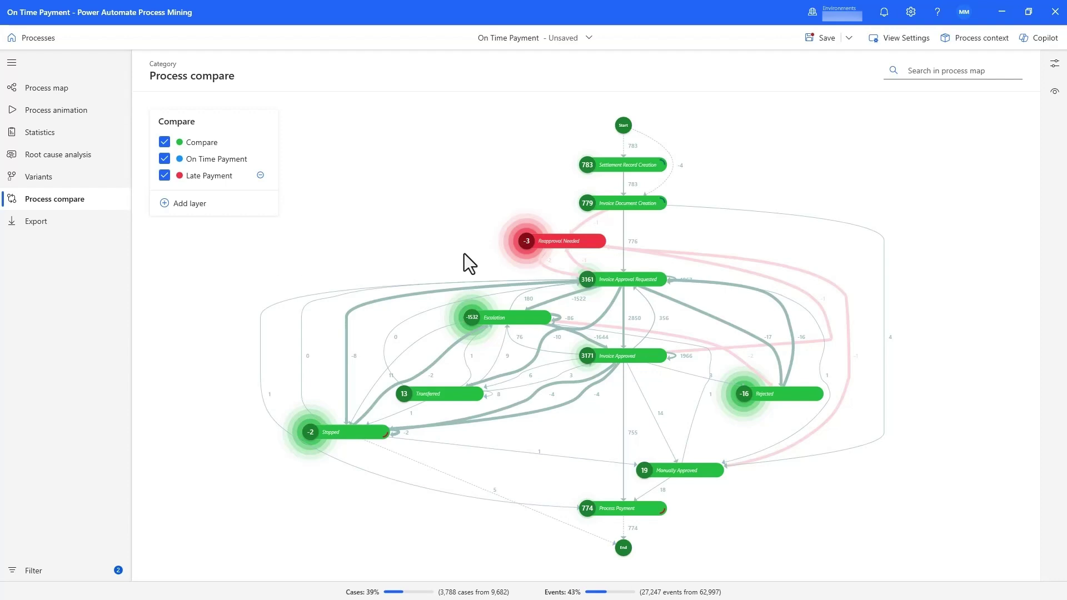
Show case-count differences as percentages and inspect Escalation's -54.37% change.
{"action": "left_click", "coordinate": [1054, 65]}
{"action": "left_click", "coordinate": [931, 324]}
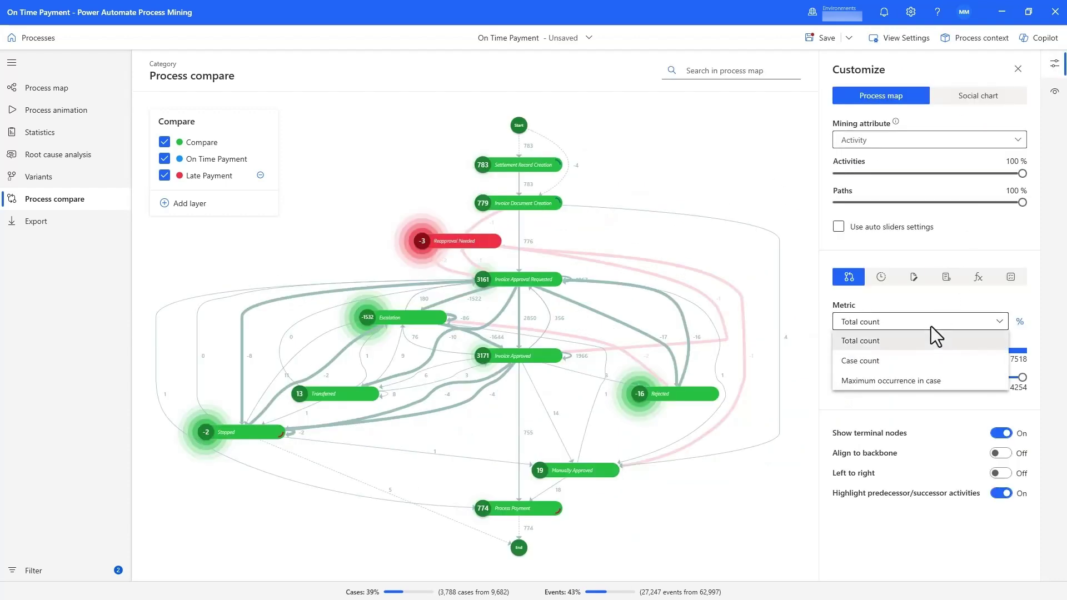
{"action": "left_click", "coordinate": [920, 363]}
{"action": "left_click", "coordinate": [1020, 322]}
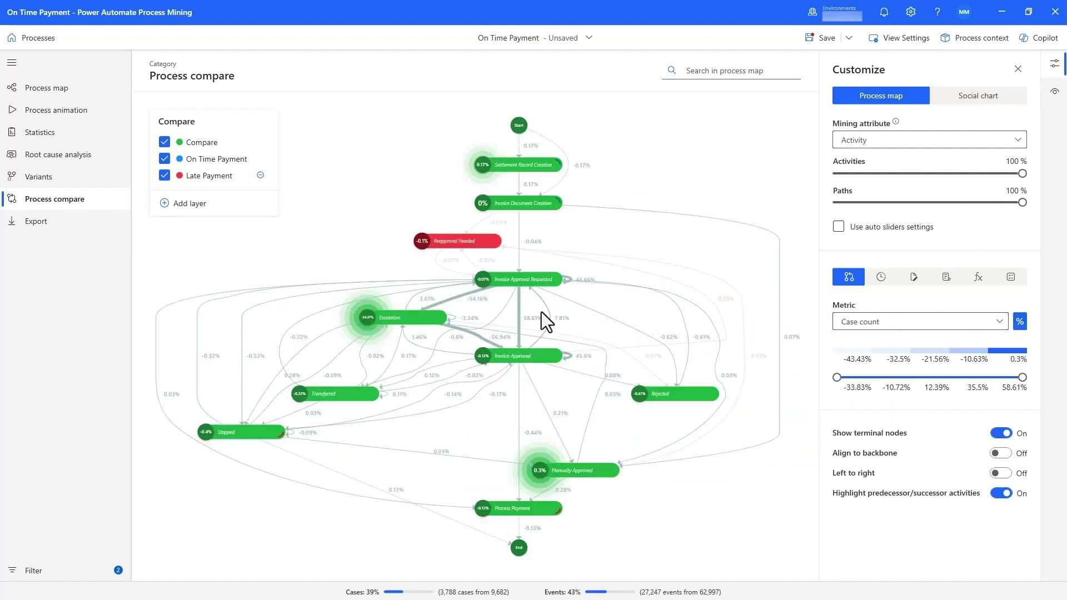
{"action": "scroll", "coordinate": [439, 333], "scroll_direction": "up", "scroll_amount": 5}
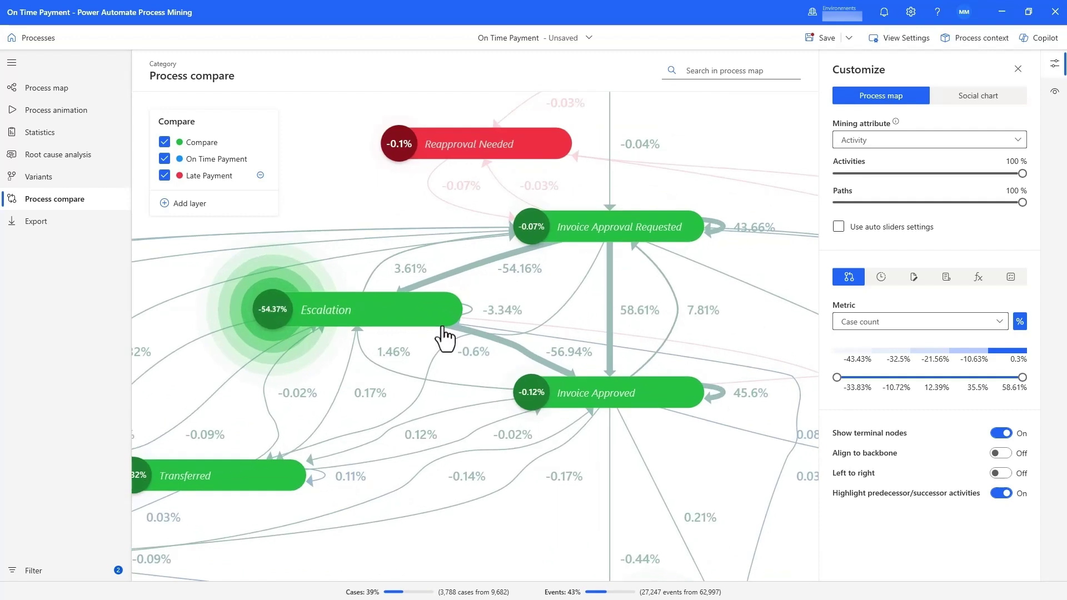
{"action": "scroll", "coordinate": [443, 332], "scroll_direction": "up", "scroll_amount": 1}
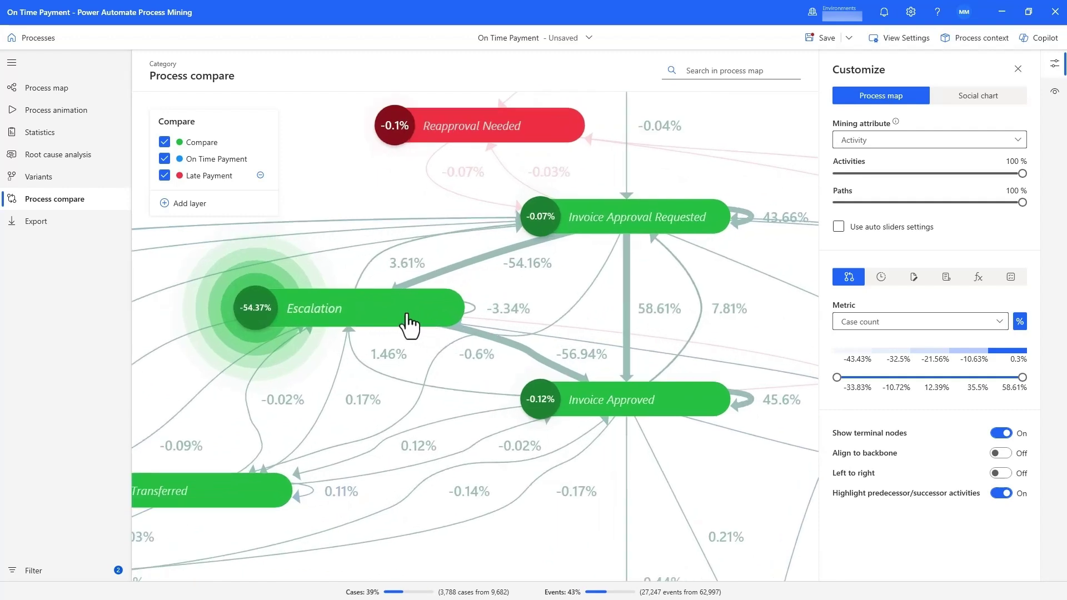
{"action": "left_click", "coordinate": [406, 311]}
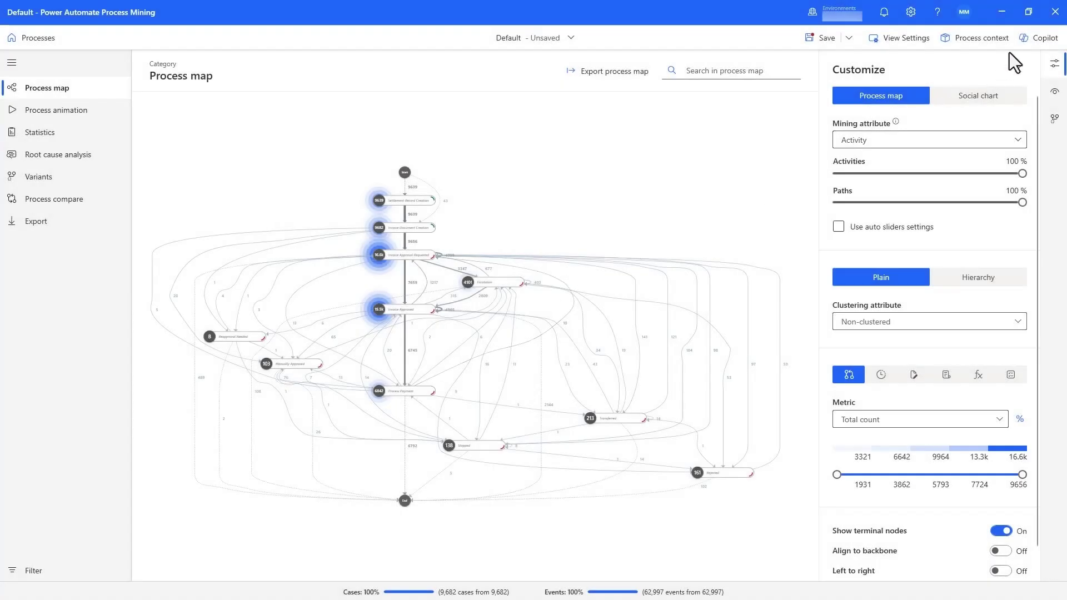
Ask Copilot how to predict late payments and read its answer.
{"action": "left_click", "coordinate": [1037, 38]}
{"action": "left_click", "coordinate": [923, 524]}
{"action": "type", "text": "What can I do to predict whether the payment will be late or not?"}
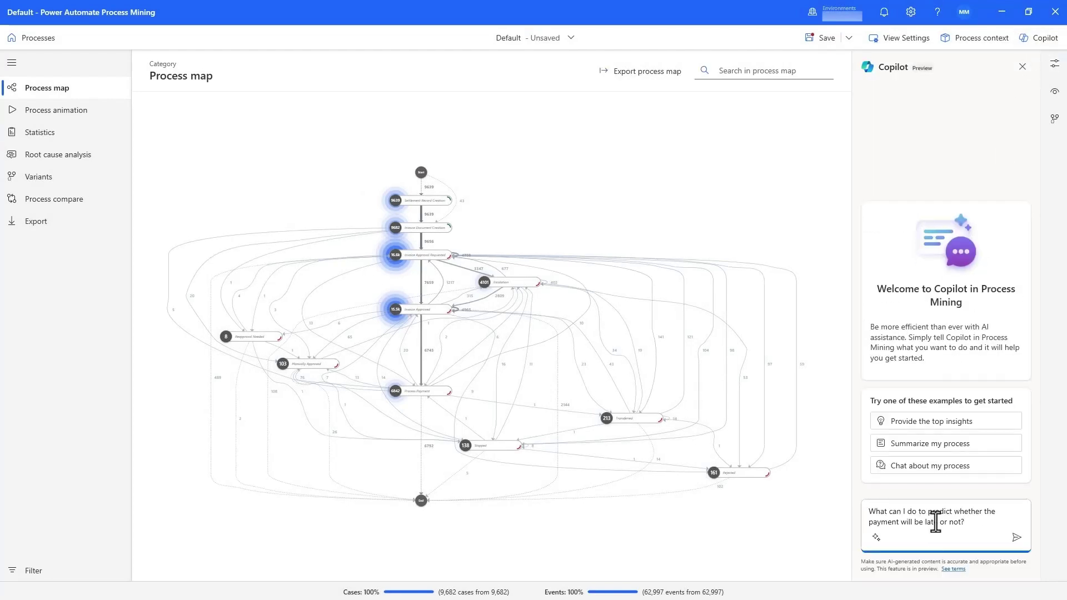
{"action": "left_click", "coordinate": [1019, 541]}
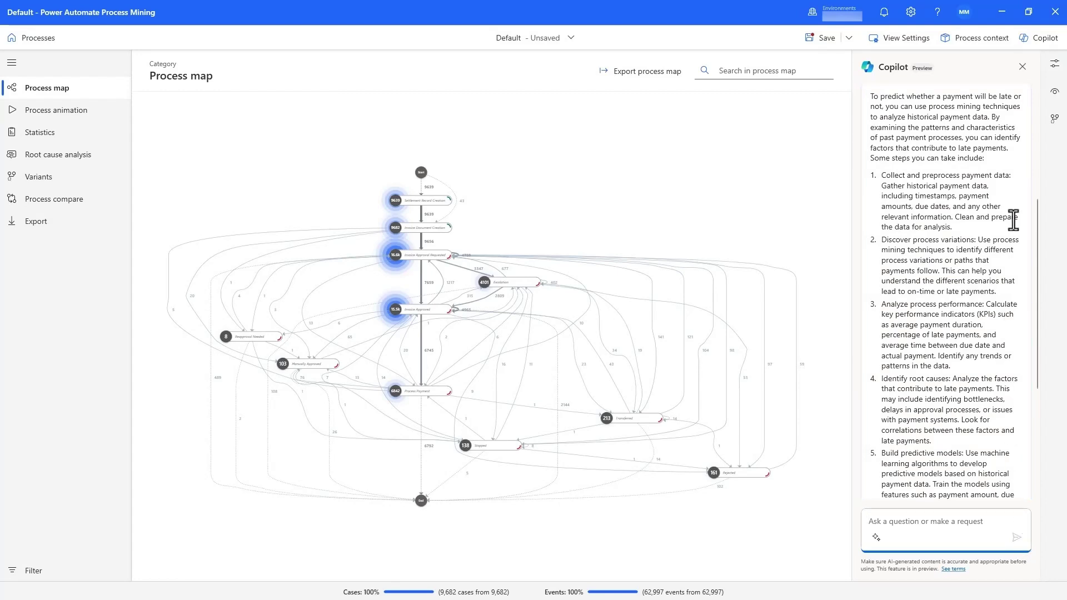
{"action": "scroll", "coordinate": [1013, 213], "scroll_direction": "down", "scroll_amount": 1}
{"action": "scroll", "coordinate": [1013, 213], "scroll_direction": "down", "scroll_amount": 4}
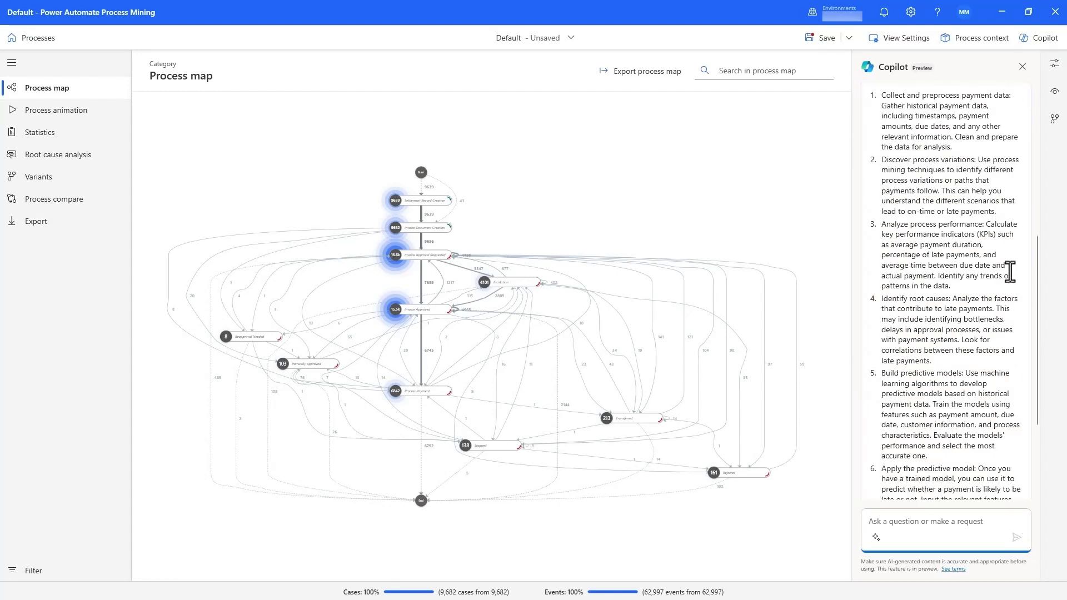
{"action": "scroll", "coordinate": [999, 388], "scroll_direction": "down", "scroll_amount": 4}
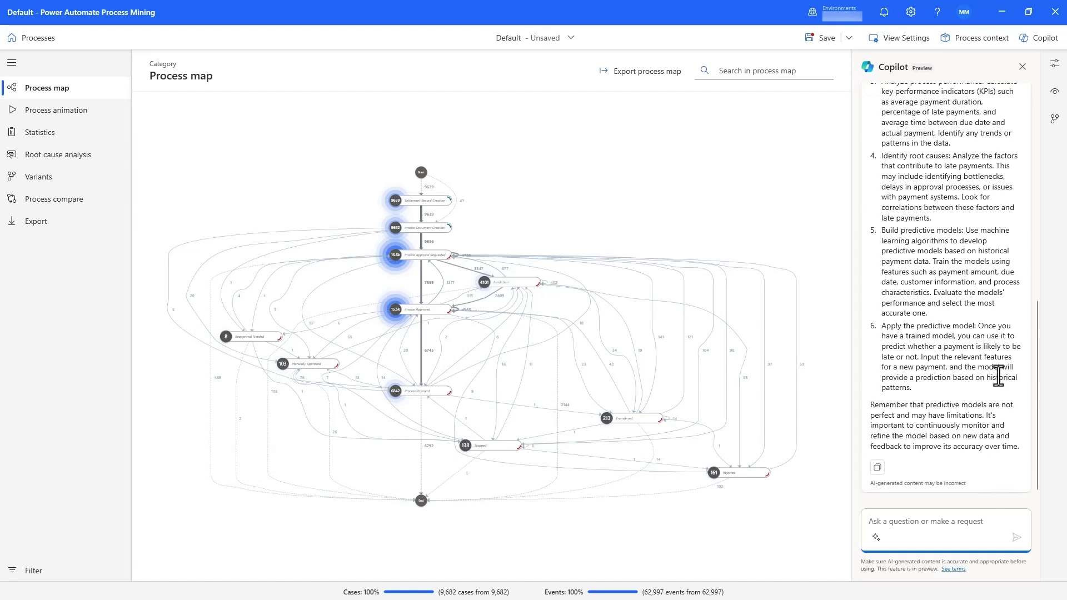
Close Copilot and load the Finished view.
{"action": "left_click", "coordinate": [1048, 45]}
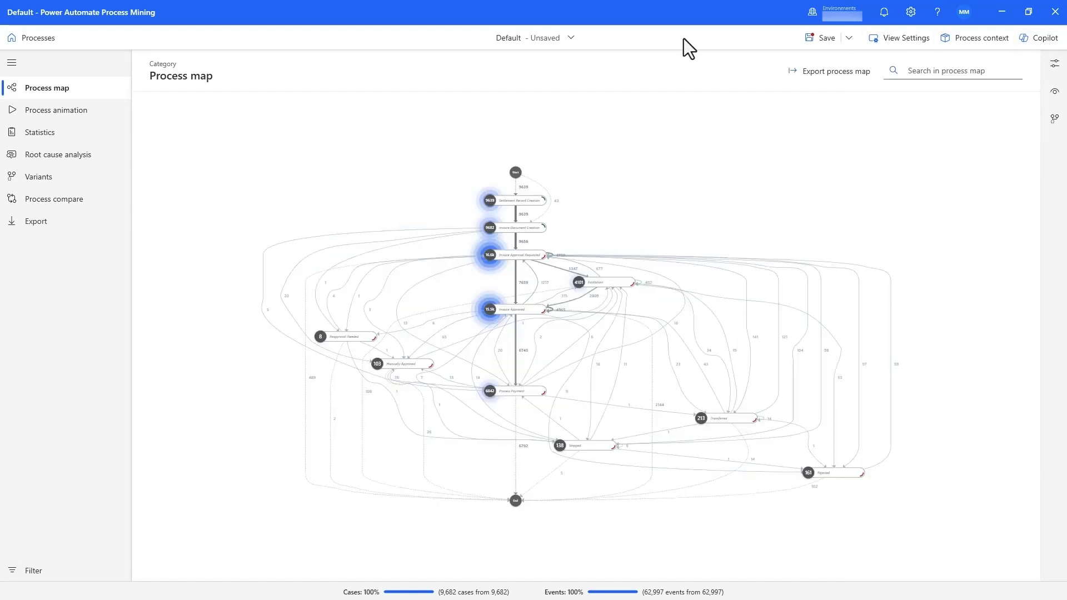
{"action": "left_click", "coordinate": [571, 38]}
{"action": "left_click", "coordinate": [552, 142]}
Run root cause analysis with Late Payment as the metric.
{"action": "left_click", "coordinate": [95, 158]}
{"action": "left_click", "coordinate": [317, 271]}
{"action": "scroll", "coordinate": [293, 389], "scroll_direction": "down", "scroll_amount": 3}
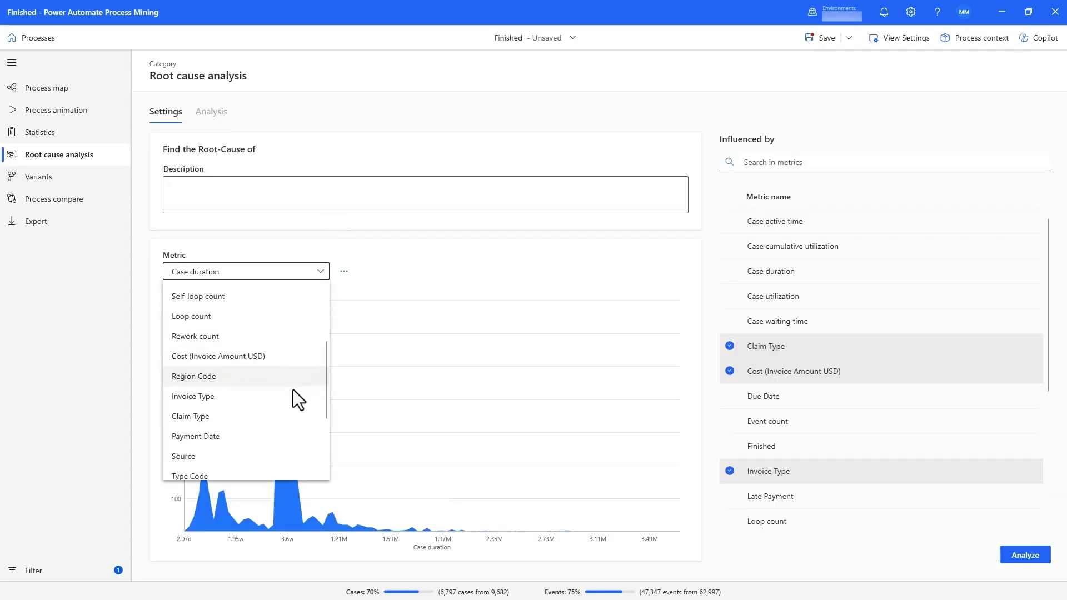
{"action": "scroll", "coordinate": [272, 433], "scroll_direction": "down", "scroll_amount": 3}
{"action": "left_click", "coordinate": [261, 469]}
{"action": "left_click_drag", "start_coordinate": [1047, 357], "coordinate": [1038, 484]}
{"action": "left_click", "coordinate": [1027, 555]}
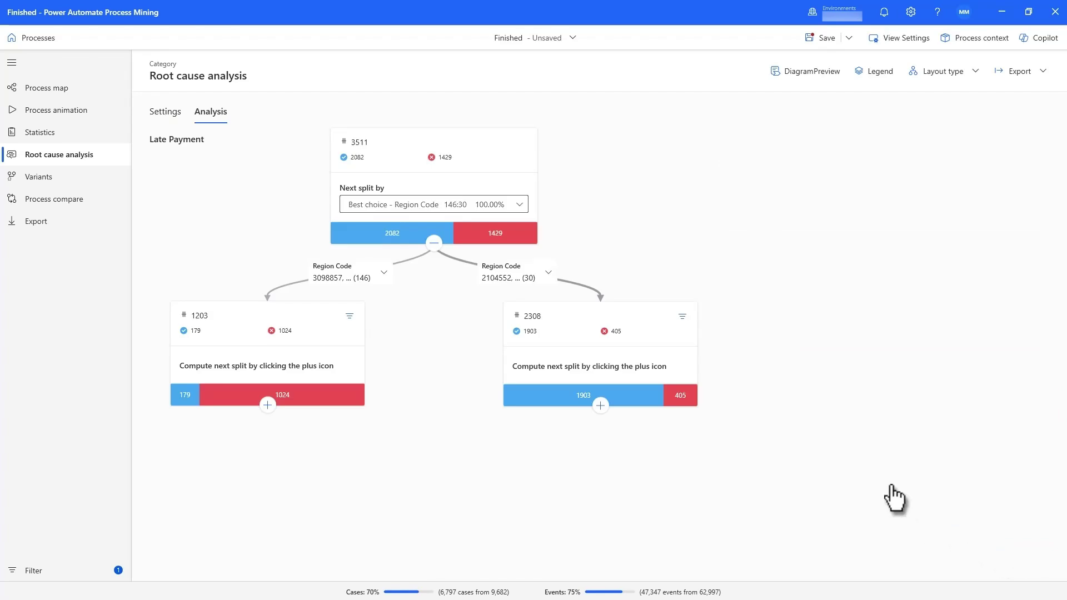
Try a Claim Type split, revert to Region Code, split the right branch further, then open Export.
{"action": "left_click", "coordinate": [477, 210]}
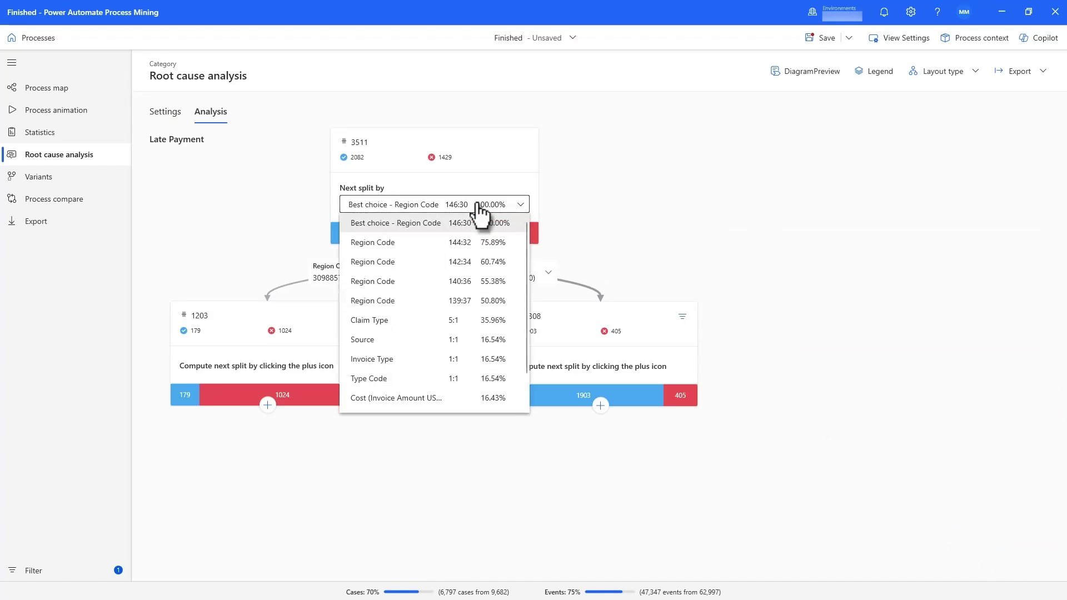
{"action": "left_click", "coordinate": [472, 317]}
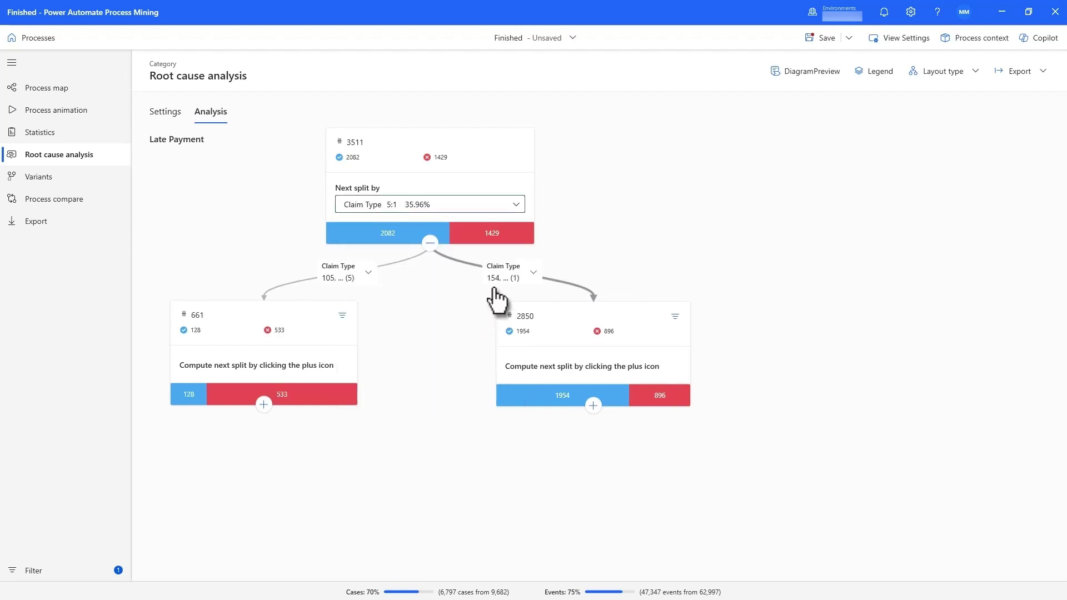
{"action": "left_click", "coordinate": [493, 211]}
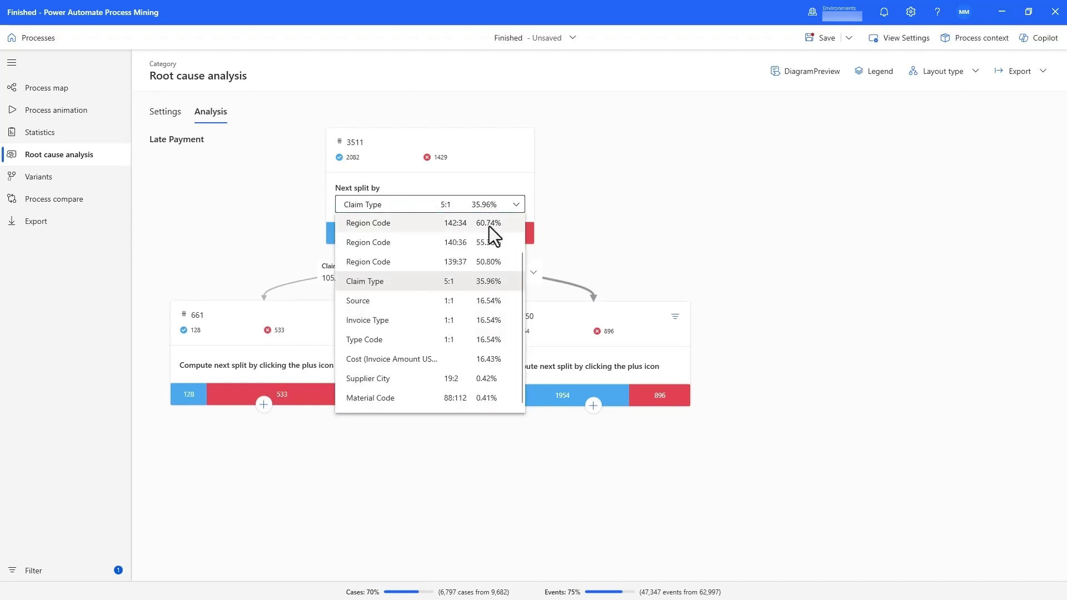
{"action": "scroll", "coordinate": [489, 226], "scroll_direction": "up", "scroll_amount": 2}
{"action": "left_click", "coordinate": [489, 226]}
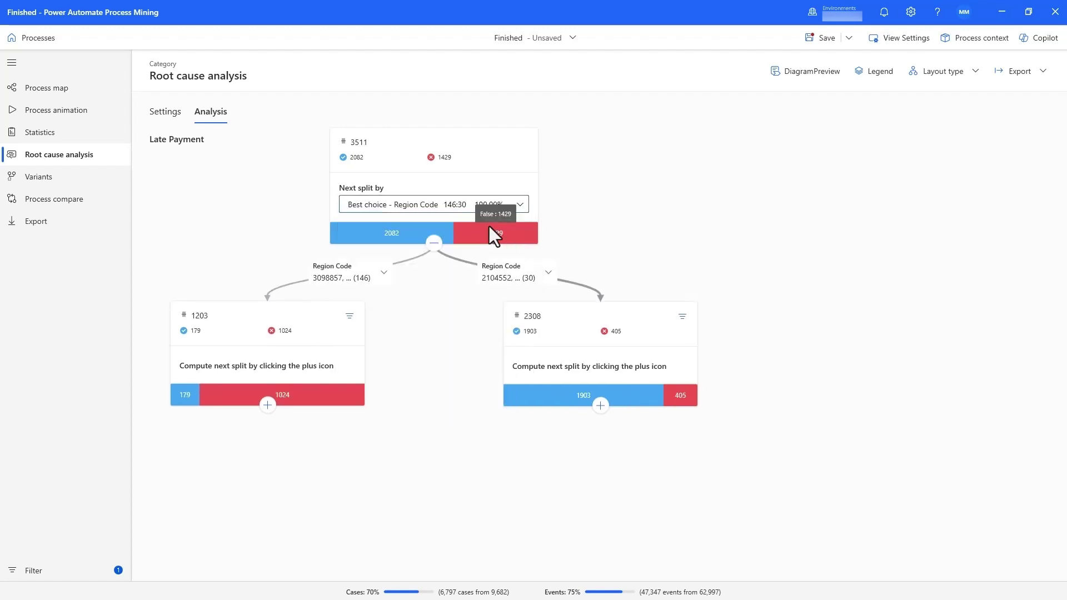
{"action": "left_click", "coordinate": [600, 407]}
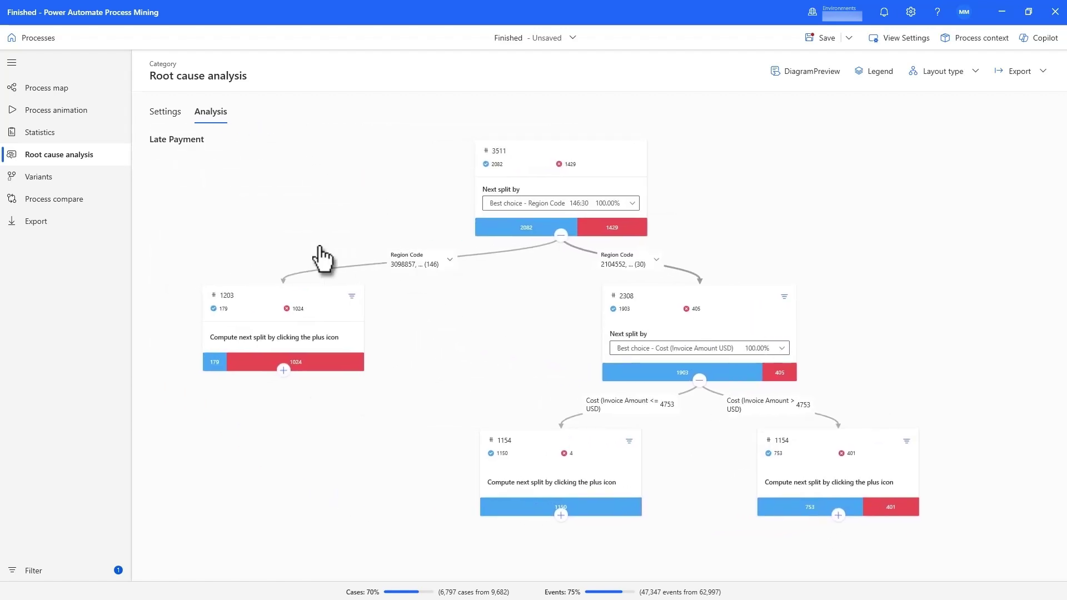
{"action": "left_click", "coordinate": [109, 225]}
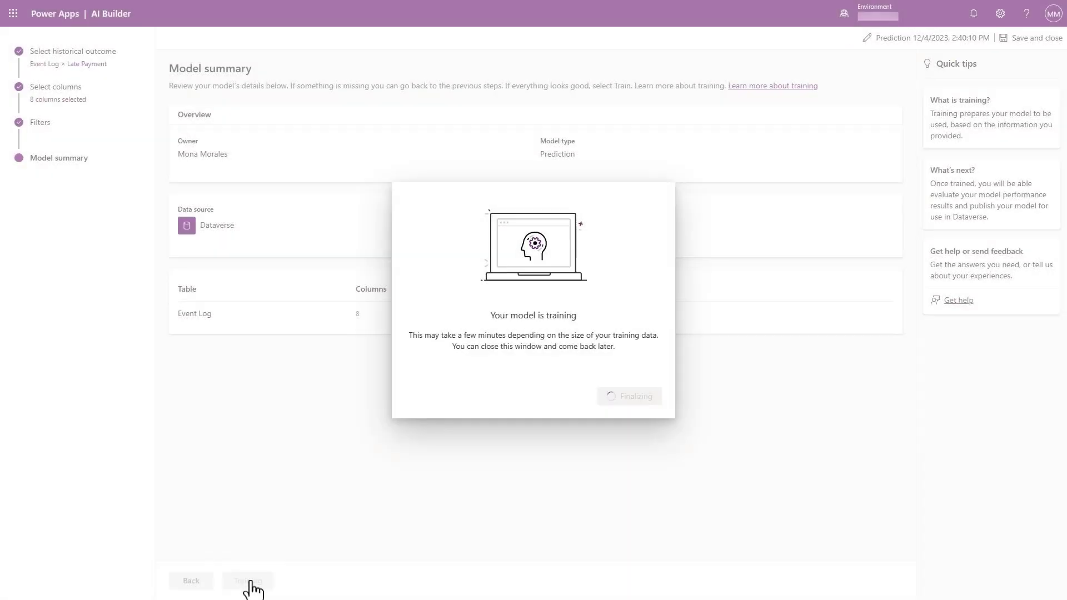
Open the trained Late Payment prediction model's performance page.
{"action": "left_click", "coordinate": [627, 397]}
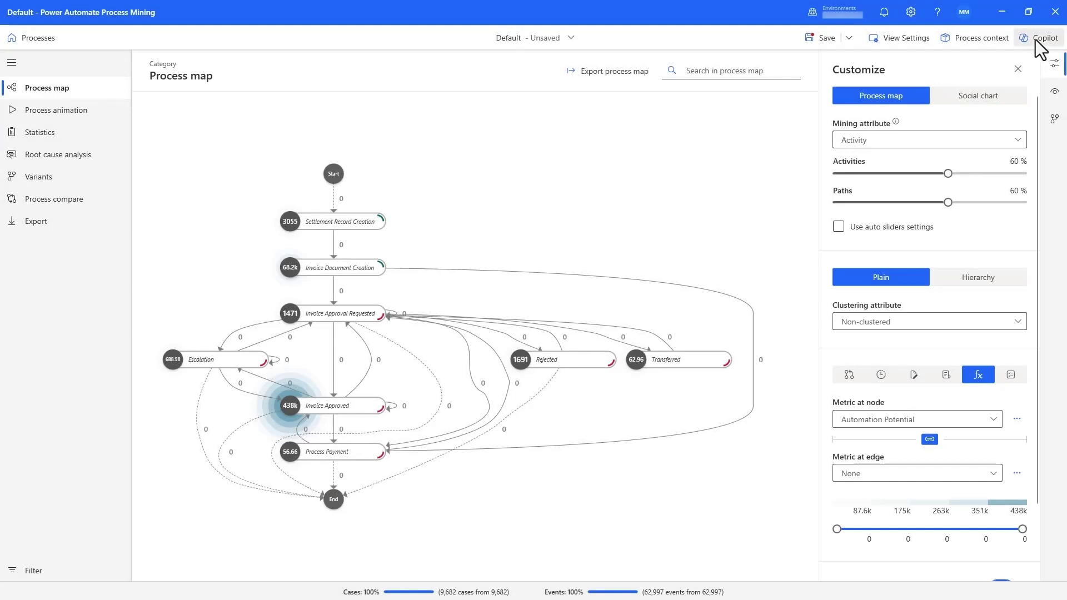
Ask Copilot for ways to address the invoice approval bottleneck.
{"action": "left_click", "coordinate": [1036, 39]}
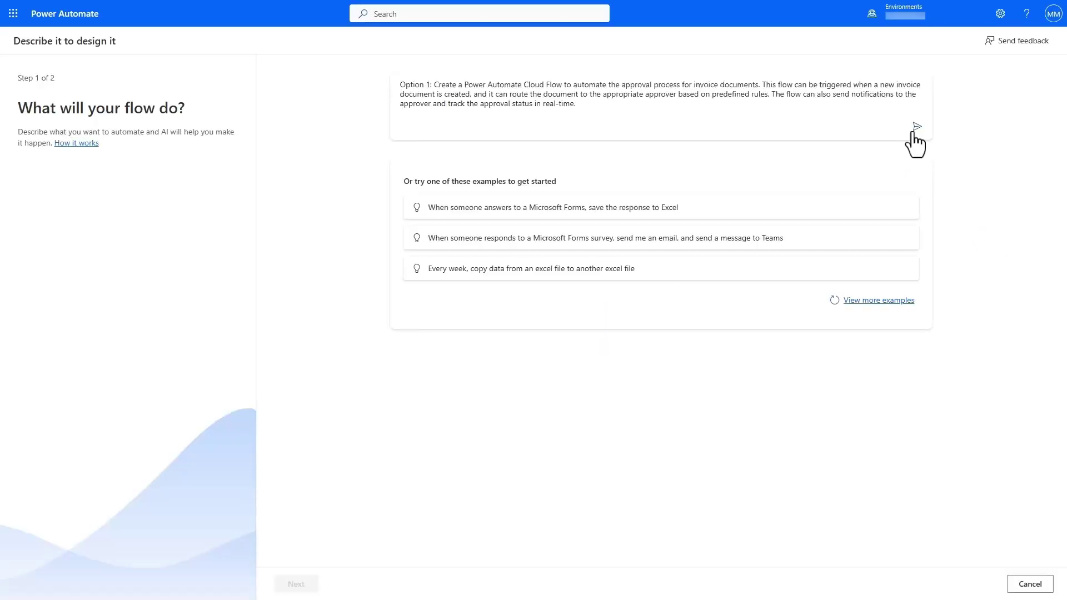
Generate a flow from the invoice approval description and request an alternative suggestion.
{"action": "left_click", "coordinate": [916, 129]}
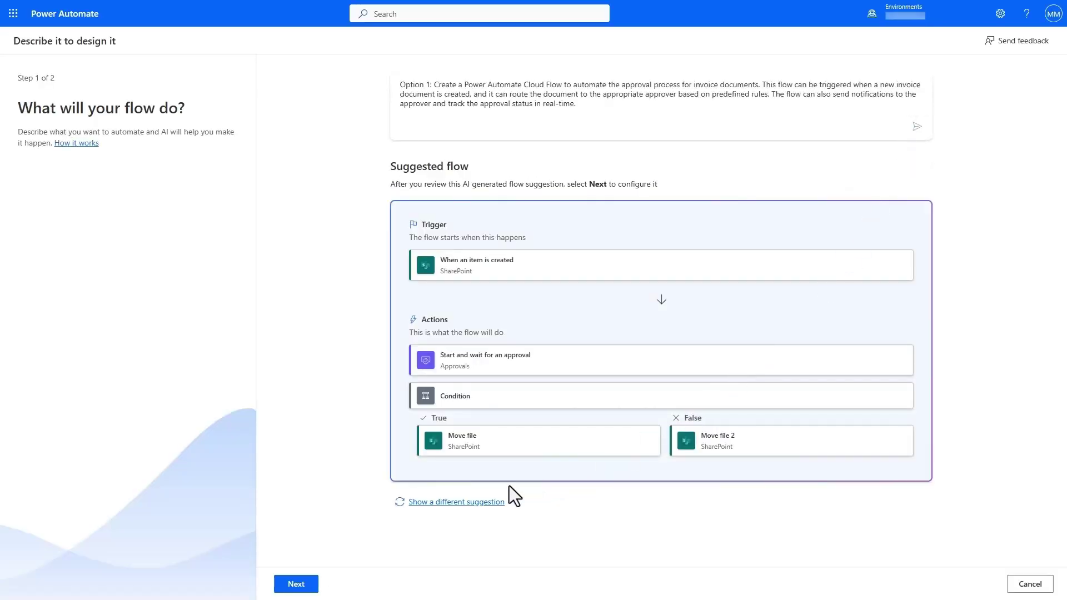
{"action": "left_click", "coordinate": [487, 502]}
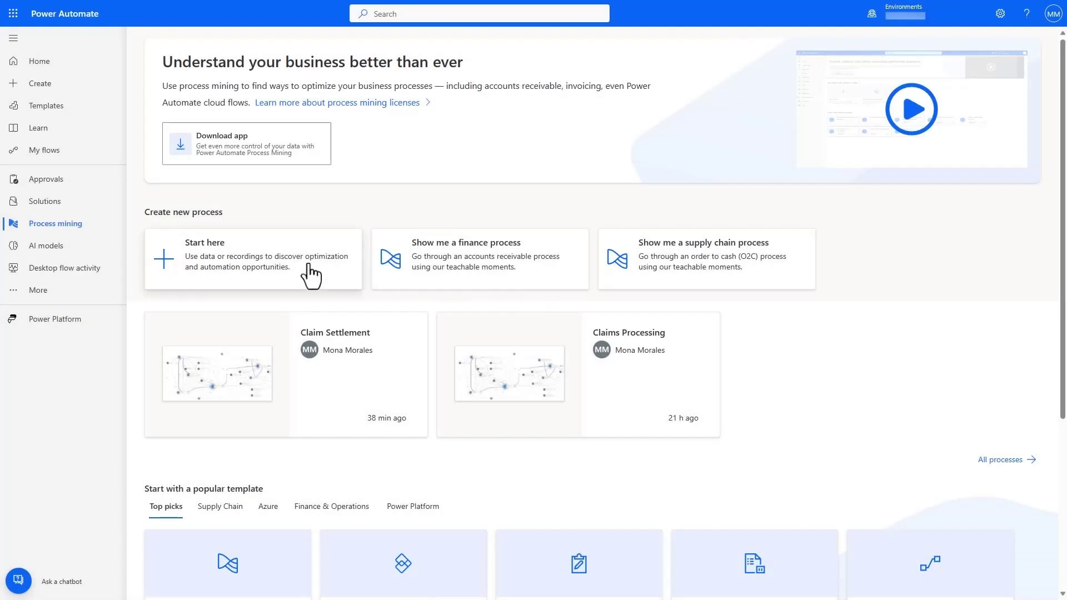
Create a recordings-based process named 'Settlement Approval', add a recording, and view its analytics.
{"action": "left_click", "coordinate": [310, 273]}
{"action": "left_click", "coordinate": [745, 202]}
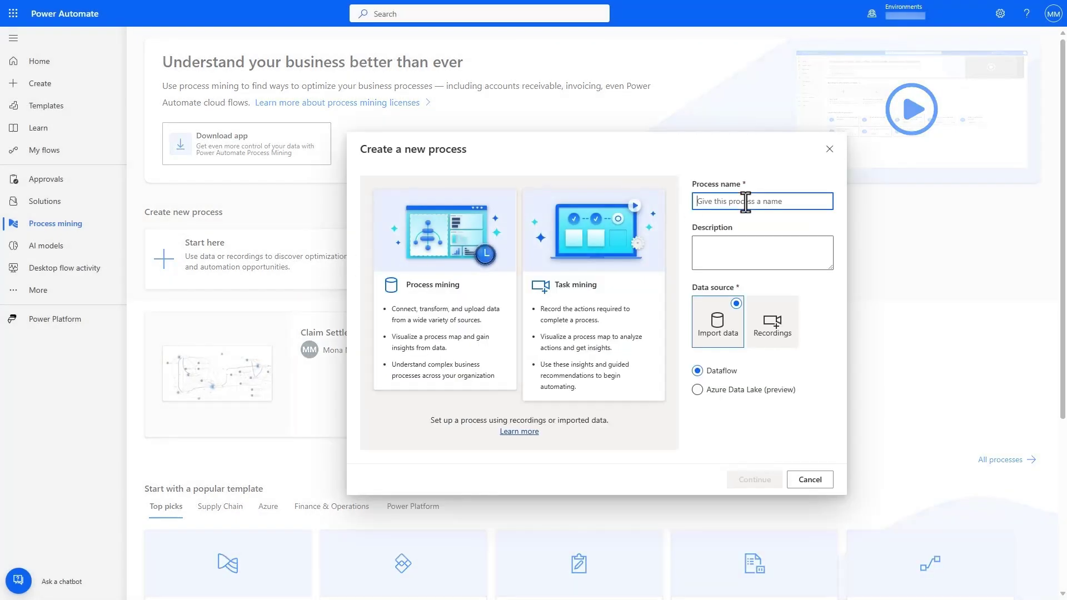
{"action": "type", "text": "Settlement Approval"}
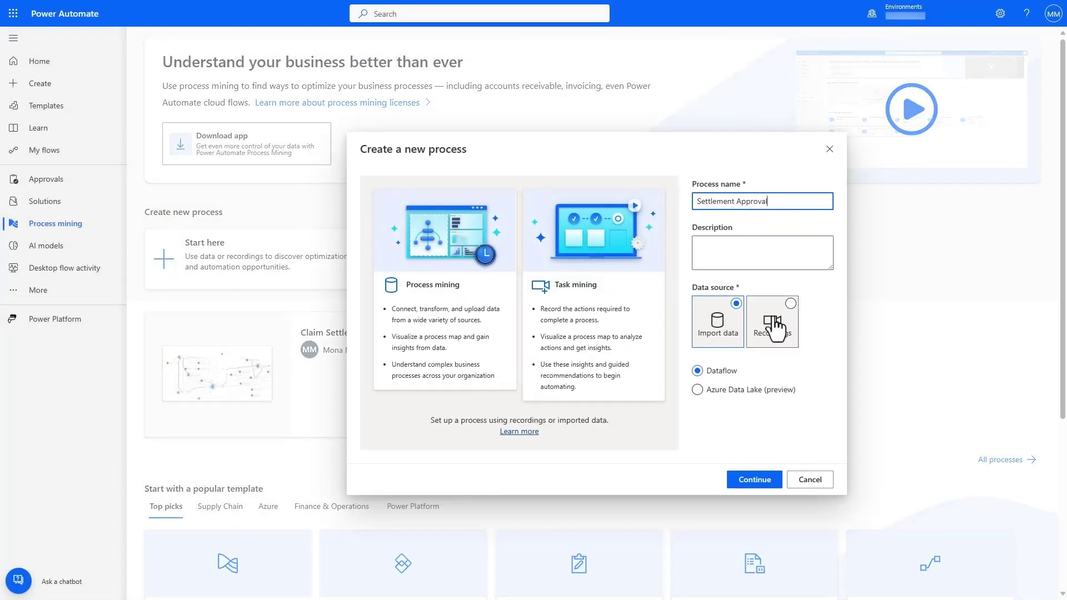
{"action": "left_click", "coordinate": [773, 323]}
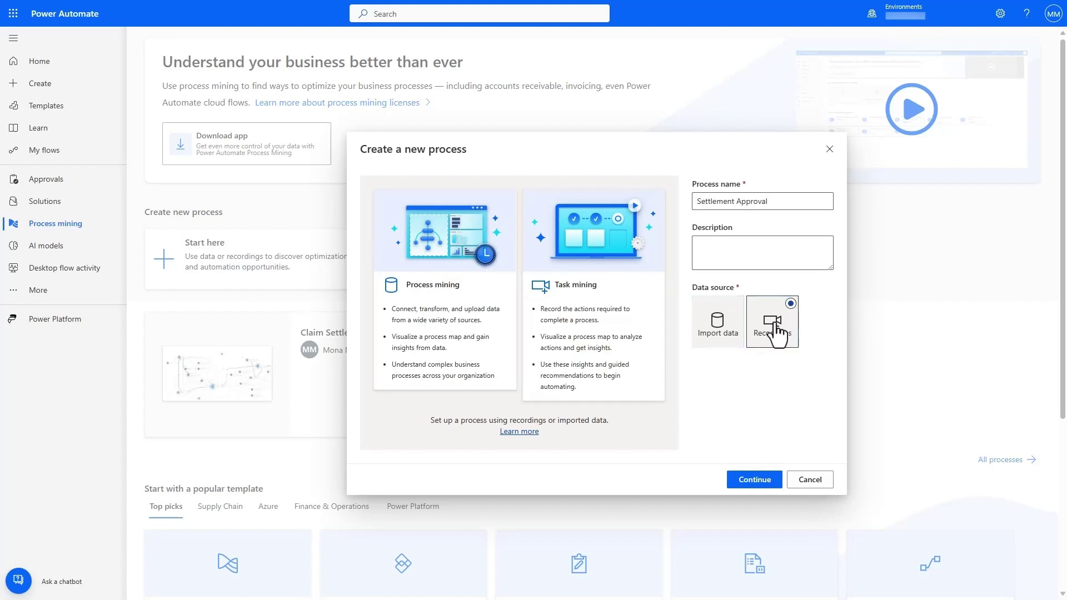
{"action": "left_click", "coordinate": [754, 480]}
{"action": "left_click", "coordinate": [703, 460]}
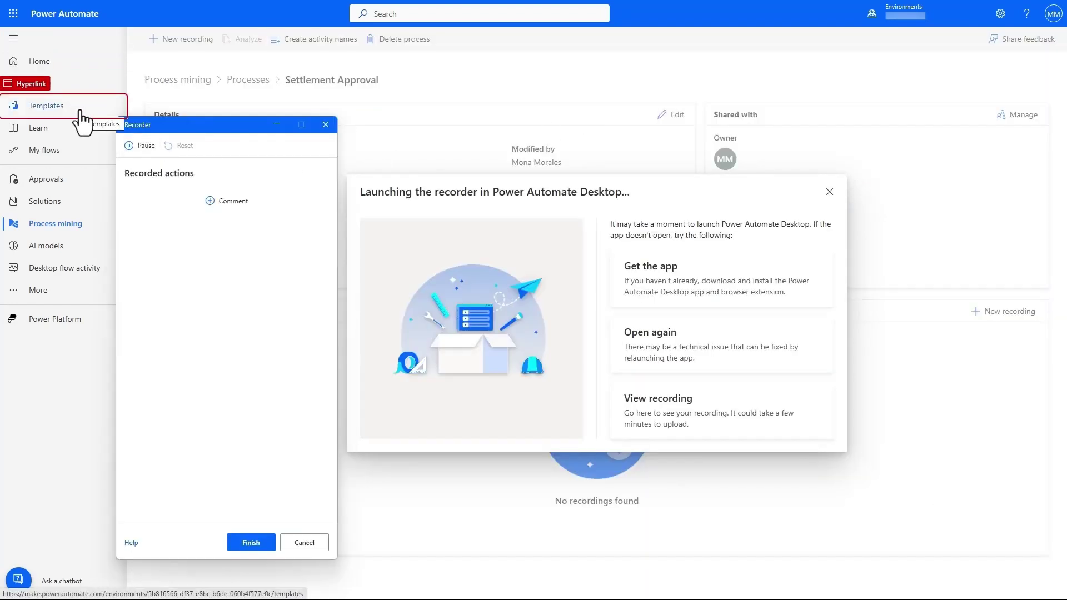
{"action": "left_click", "coordinate": [75, 225]}
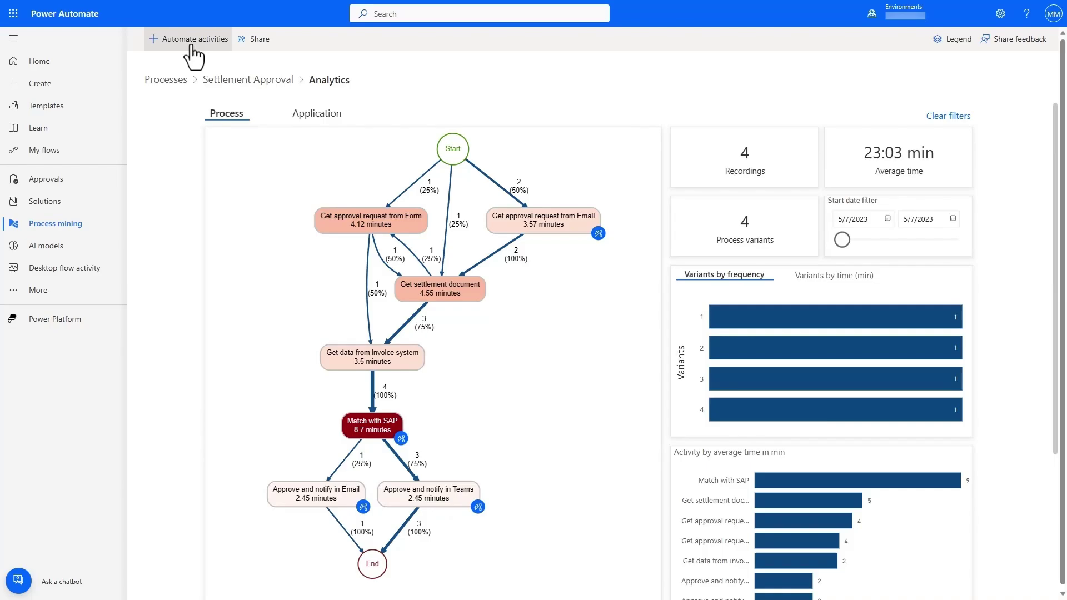
Open the Settlement Approval SAP flow in the designer via Automate activities.
{"action": "left_click", "coordinate": [193, 55]}
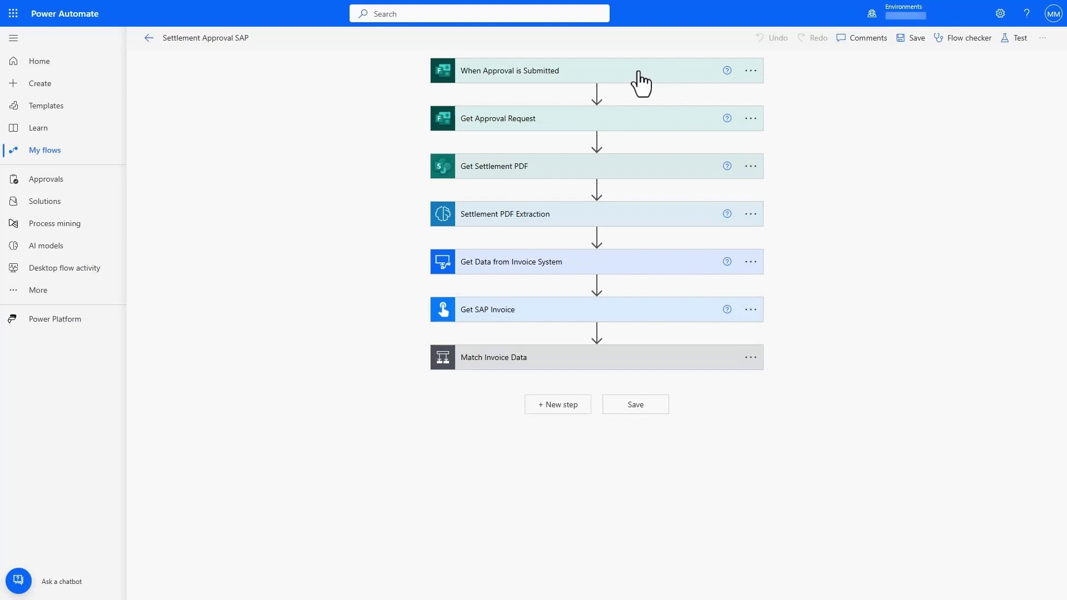
Expand the trigger, Get Approval Request, Settlement PDF, invoice system and Get SAP Invoice steps.
{"action": "left_click", "coordinate": [640, 83]}
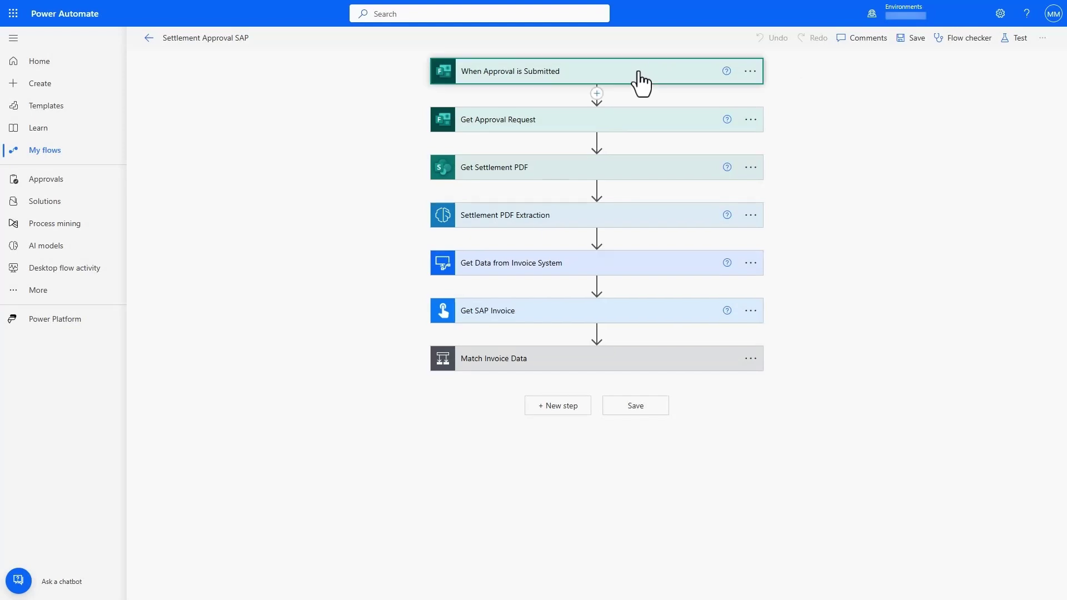
{"action": "left_click", "coordinate": [627, 160]}
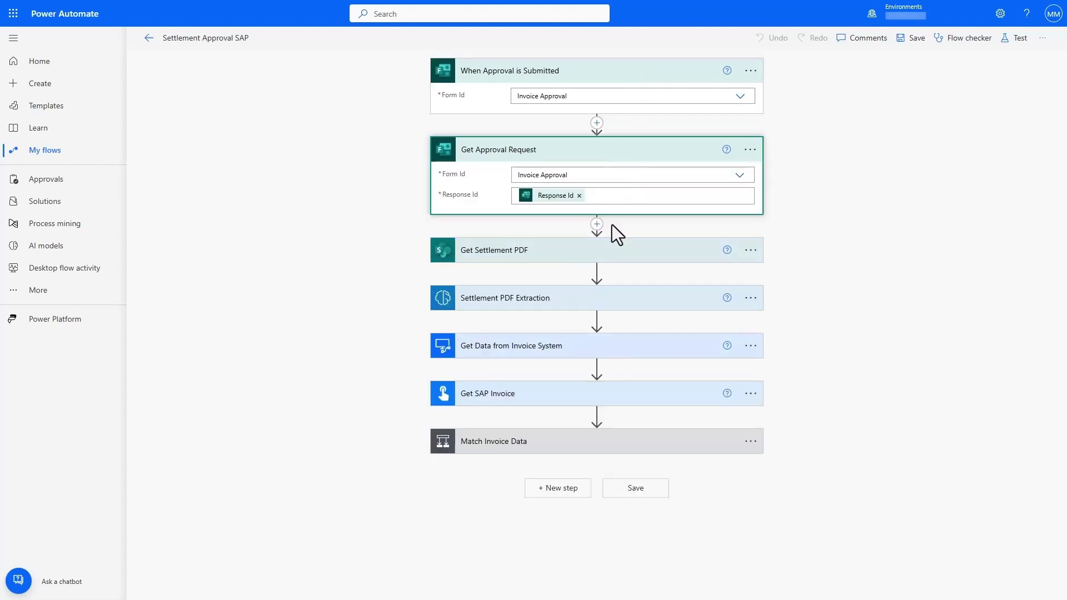
{"action": "left_click", "coordinate": [610, 254]}
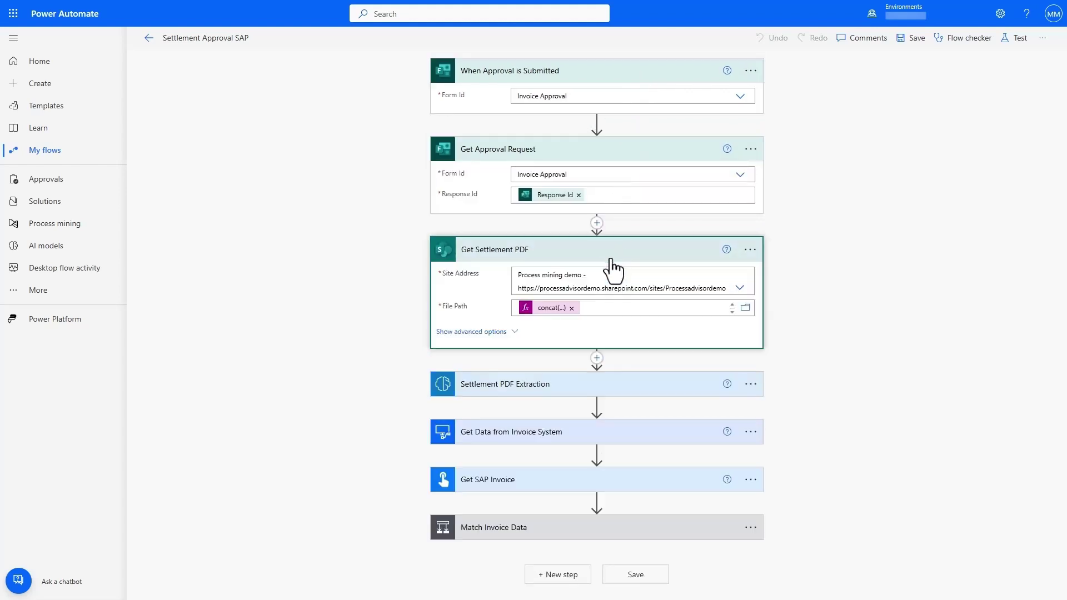
{"action": "left_click", "coordinate": [623, 384]}
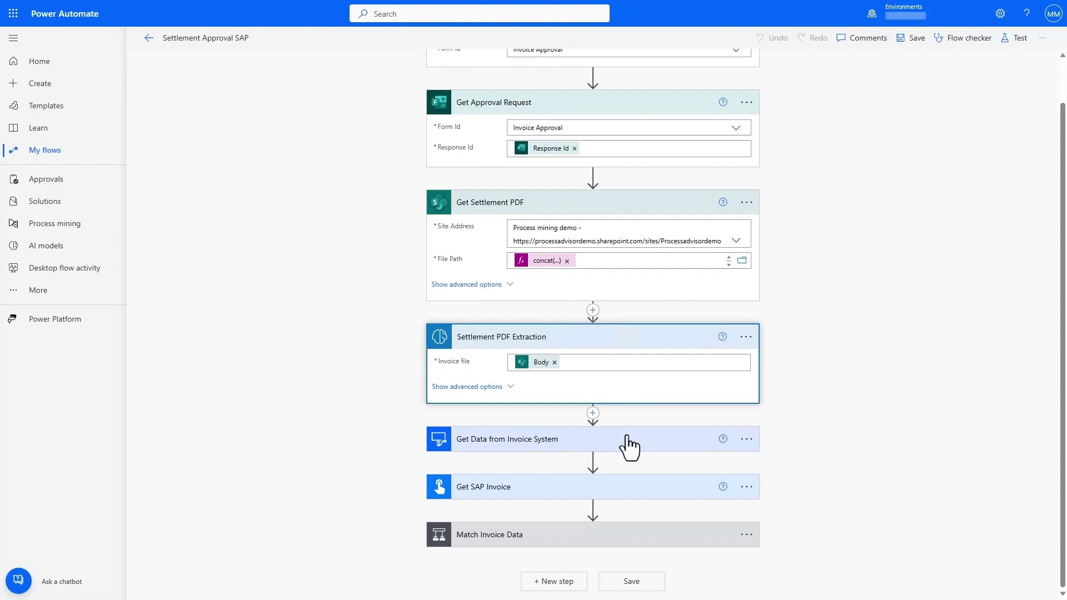
{"action": "left_click", "coordinate": [628, 439]}
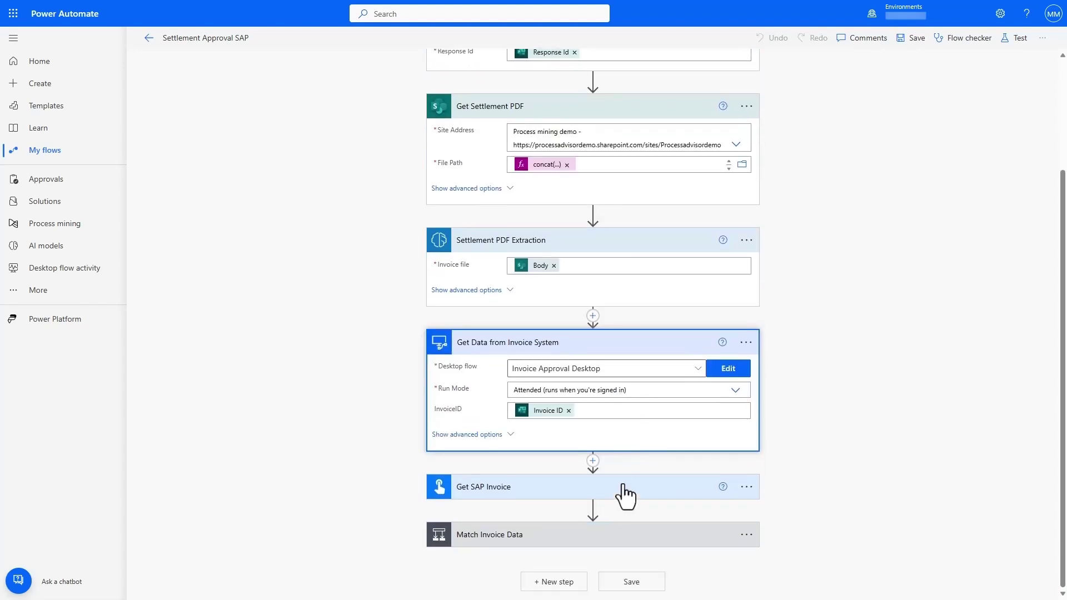
{"action": "left_click", "coordinate": [624, 488]}
Inspect the Match Invoice Data condition with its Approve SAP Invoice and Teams post branches.
{"action": "left_click", "coordinate": [629, 537]}
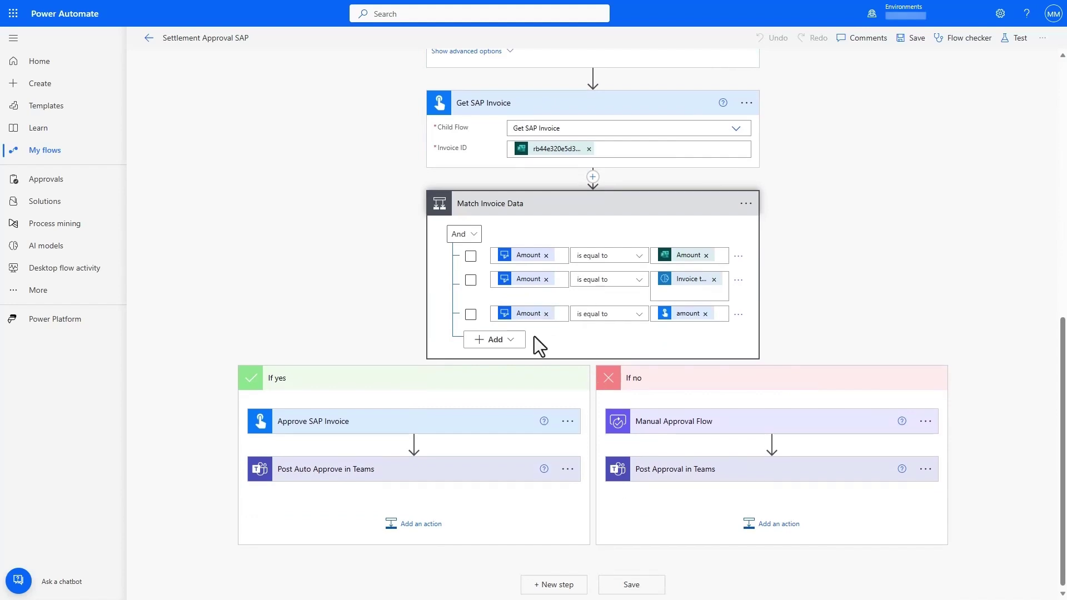
{"action": "left_click", "coordinate": [487, 426]}
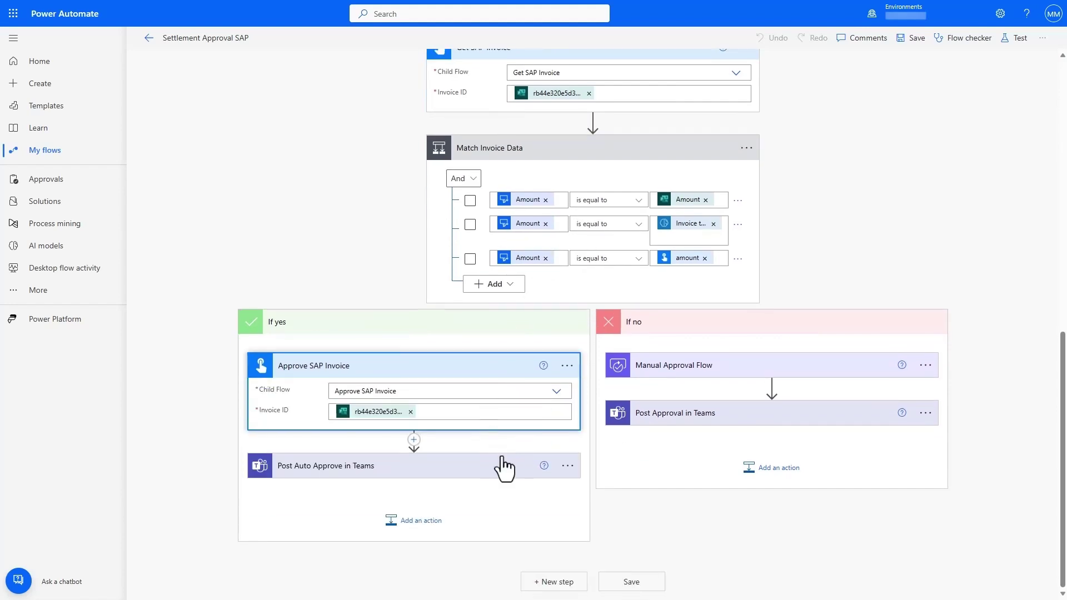
{"action": "left_click", "coordinate": [503, 467]}
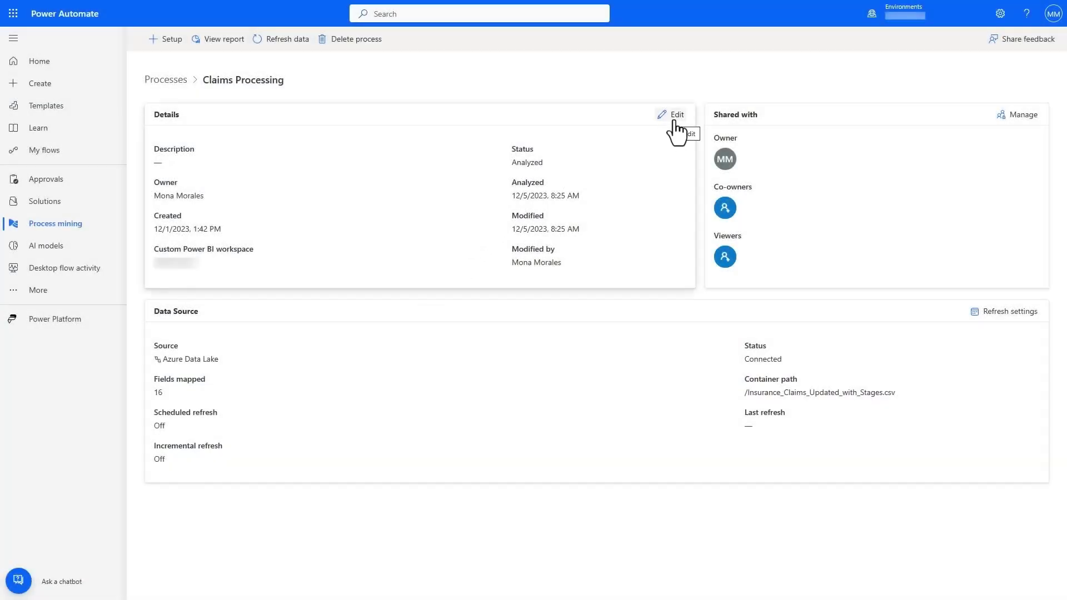
Close the Claims Processing details unchanged and open its analytics report in Power BI.
{"action": "left_click", "coordinate": [675, 124]}
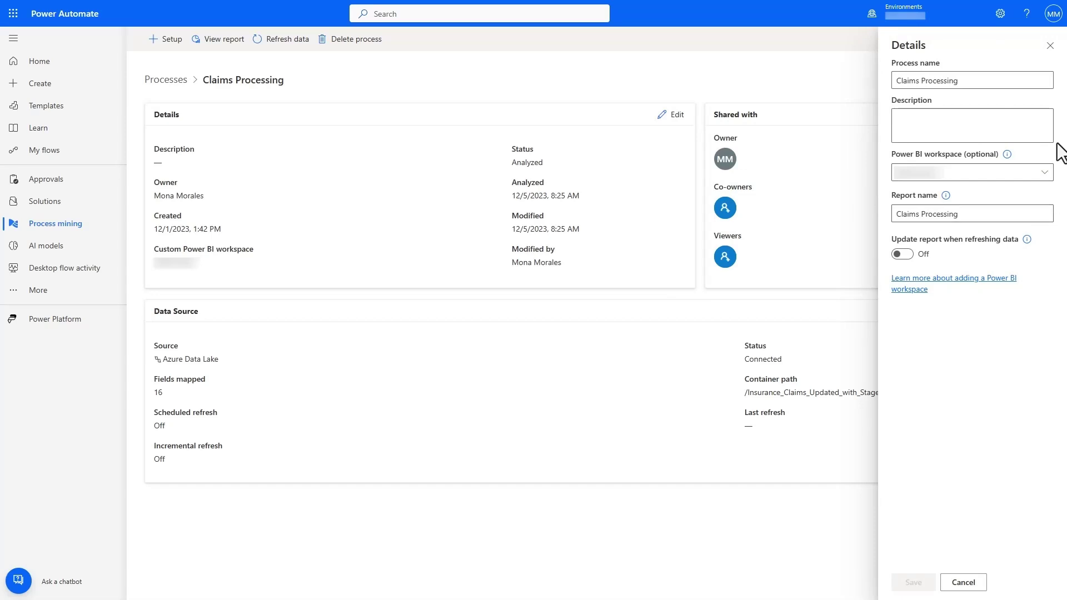
{"action": "left_click", "coordinate": [1050, 46]}
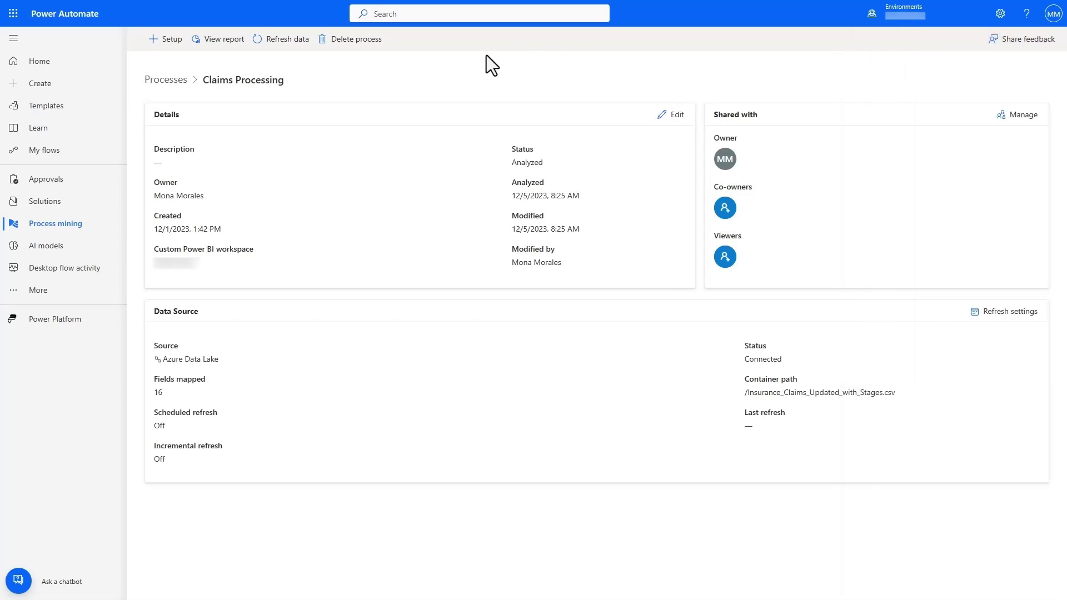
{"action": "left_click", "coordinate": [215, 40]}
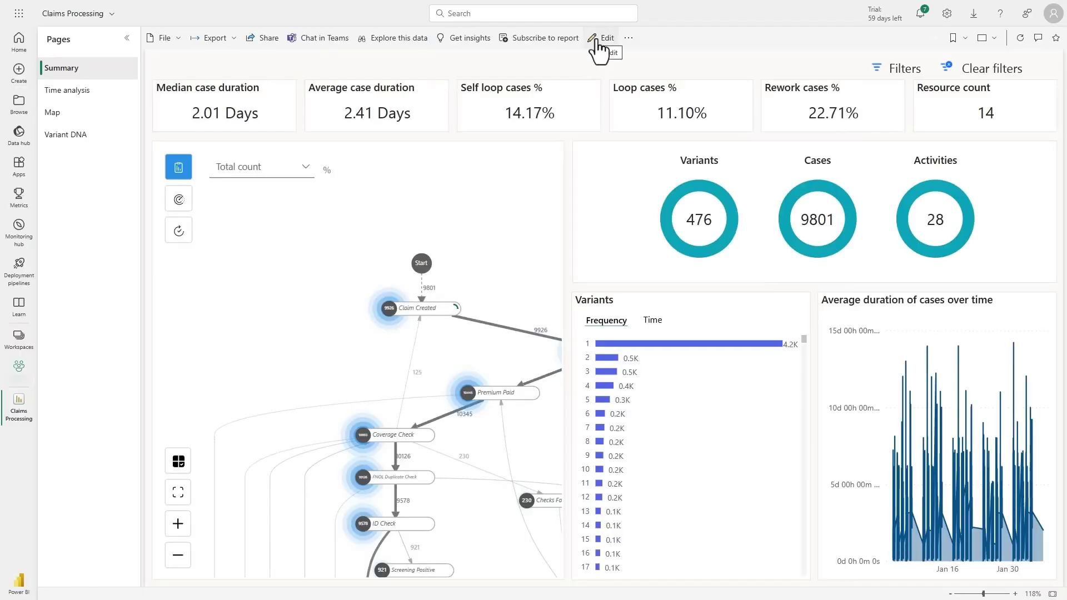
Edit the report, view its Automation page, and create a flow from a scorecard goal.
{"action": "left_click", "coordinate": [596, 40]}
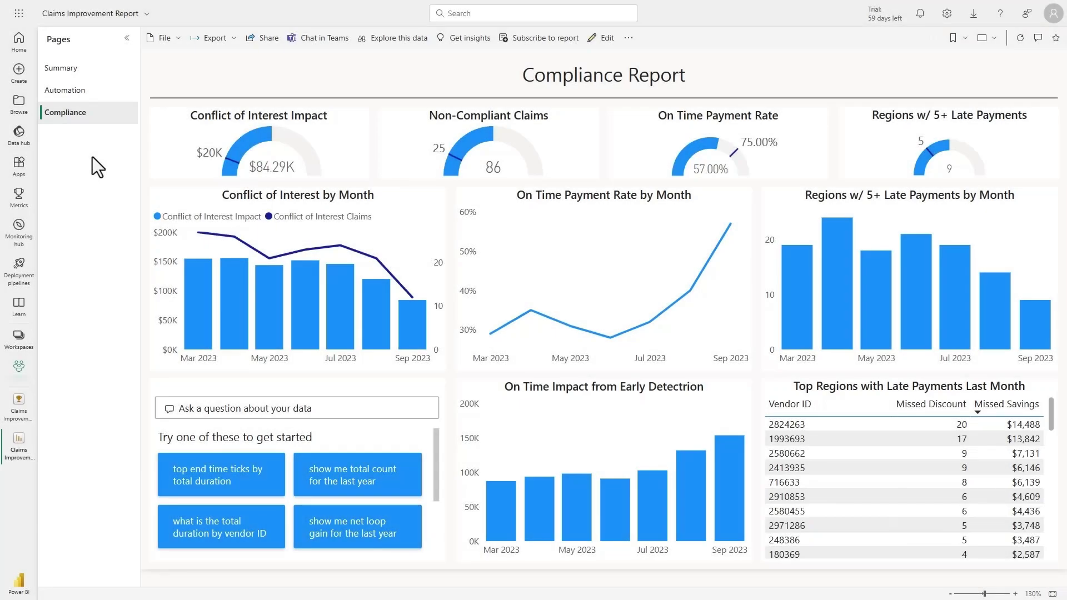
{"action": "left_click", "coordinate": [65, 90]}
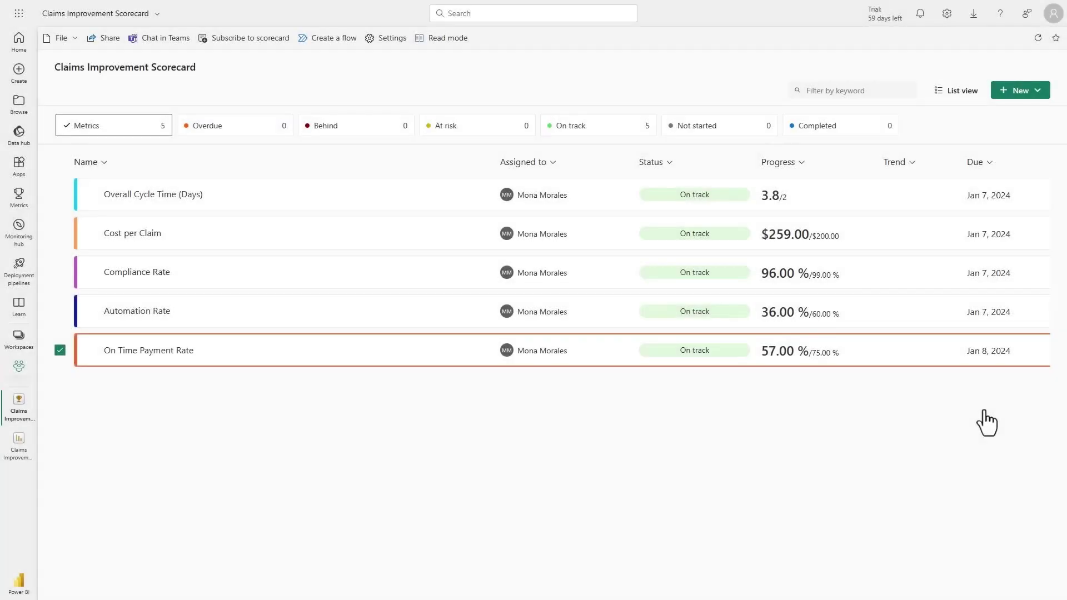
{"action": "left_click", "coordinate": [339, 39]}
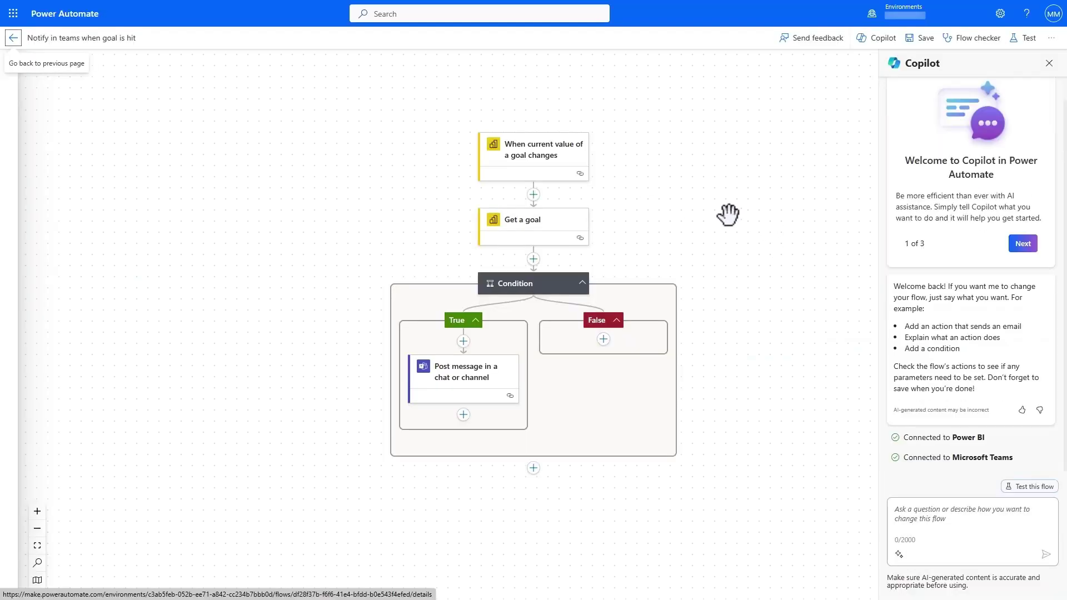
Review the trigger, Get a goal, Condition and Post message steps, then heart the KPI Alerts post.
{"action": "left_click", "coordinate": [539, 163]}
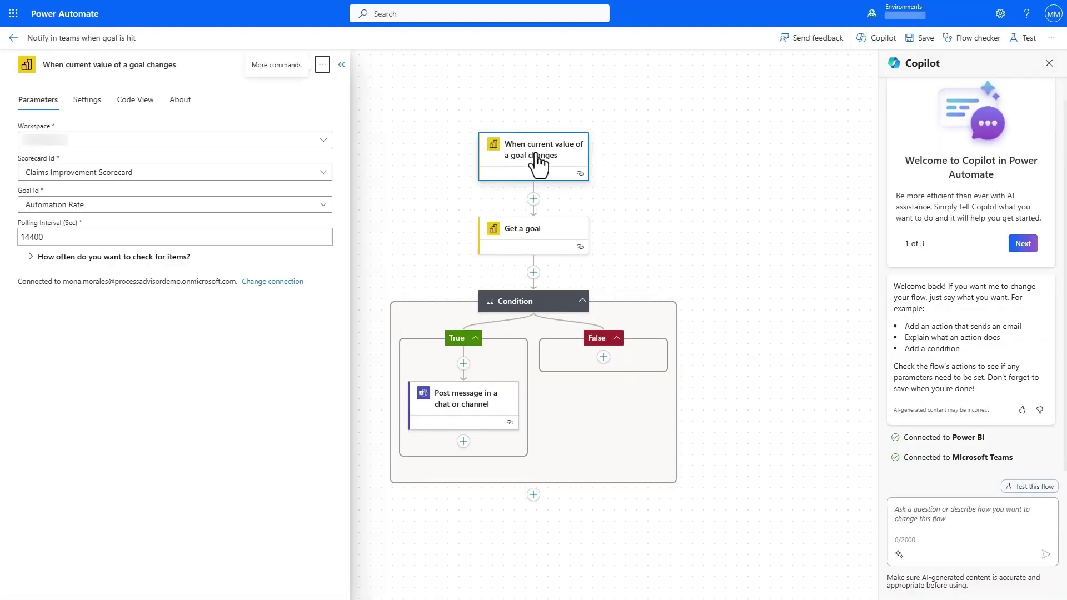
{"action": "left_click", "coordinate": [516, 248]}
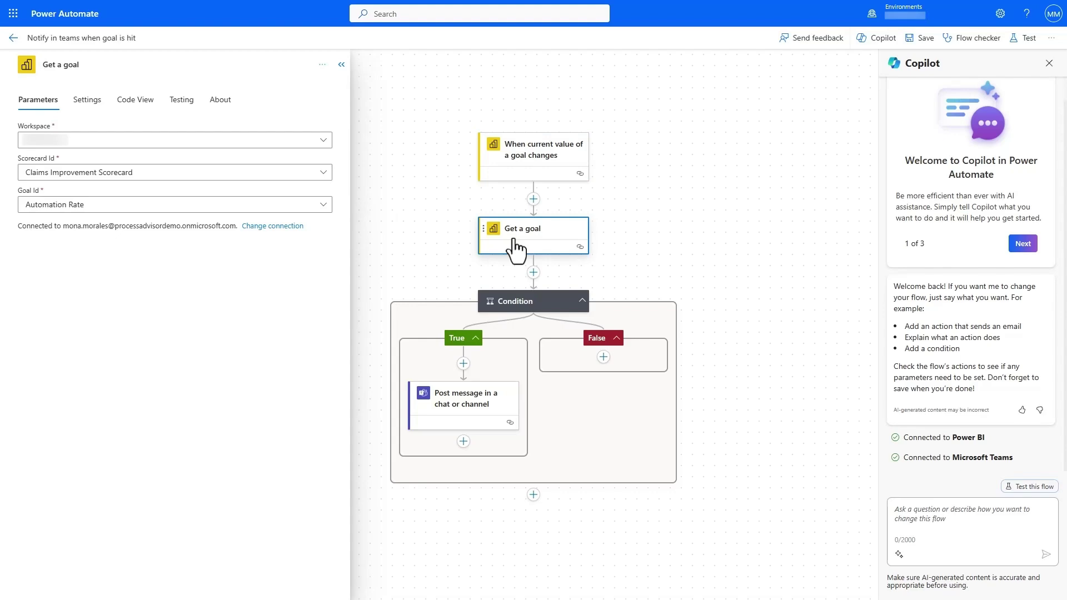
{"action": "left_click", "coordinate": [528, 307]}
{"action": "left_click", "coordinate": [466, 403]}
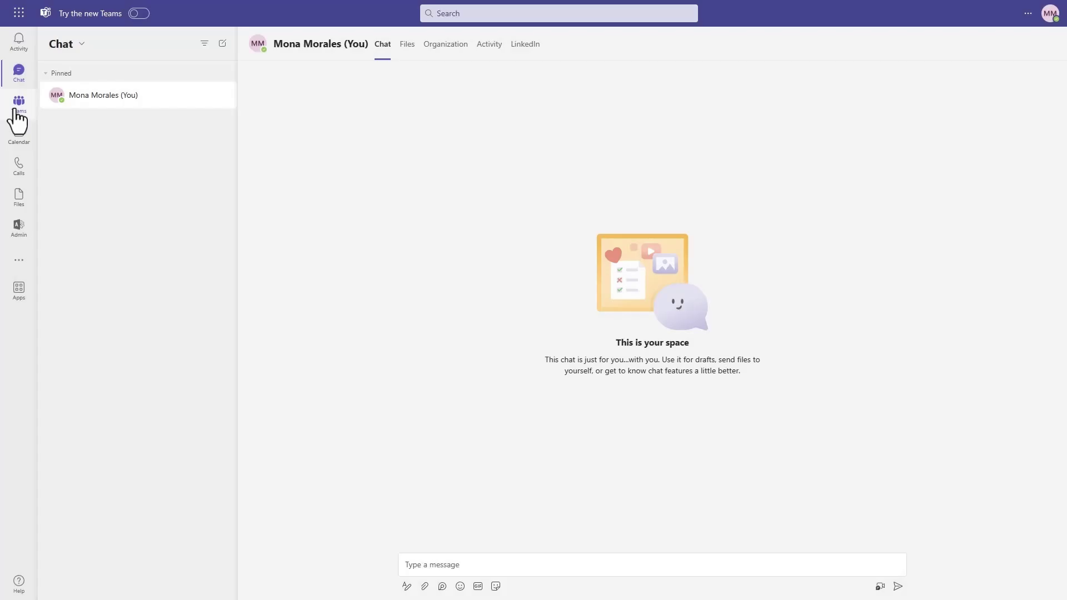
{"action": "left_click", "coordinate": [17, 110]}
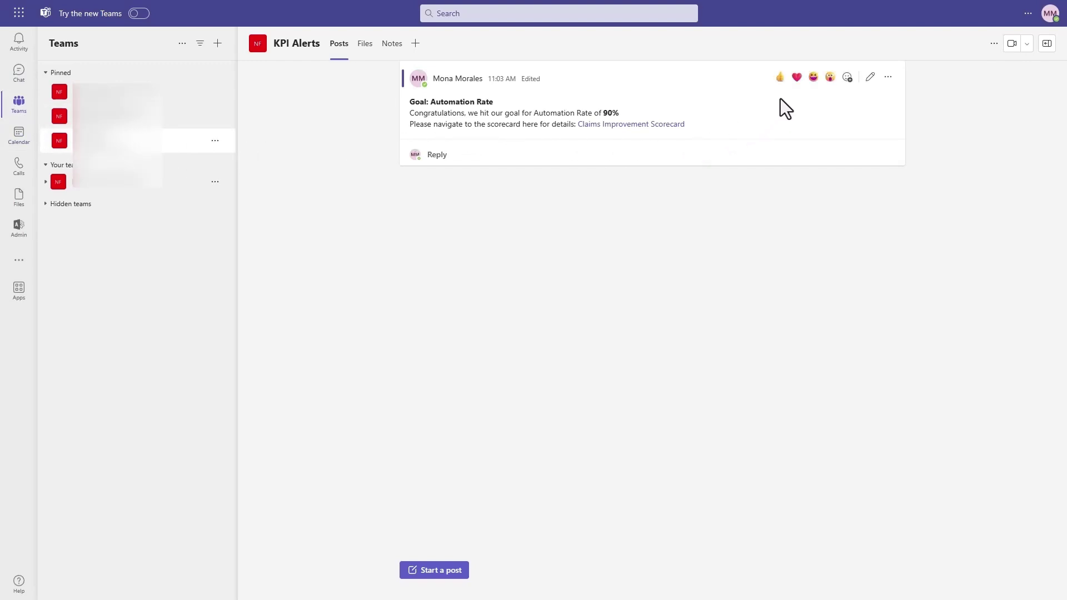
{"action": "left_click", "coordinate": [796, 78]}
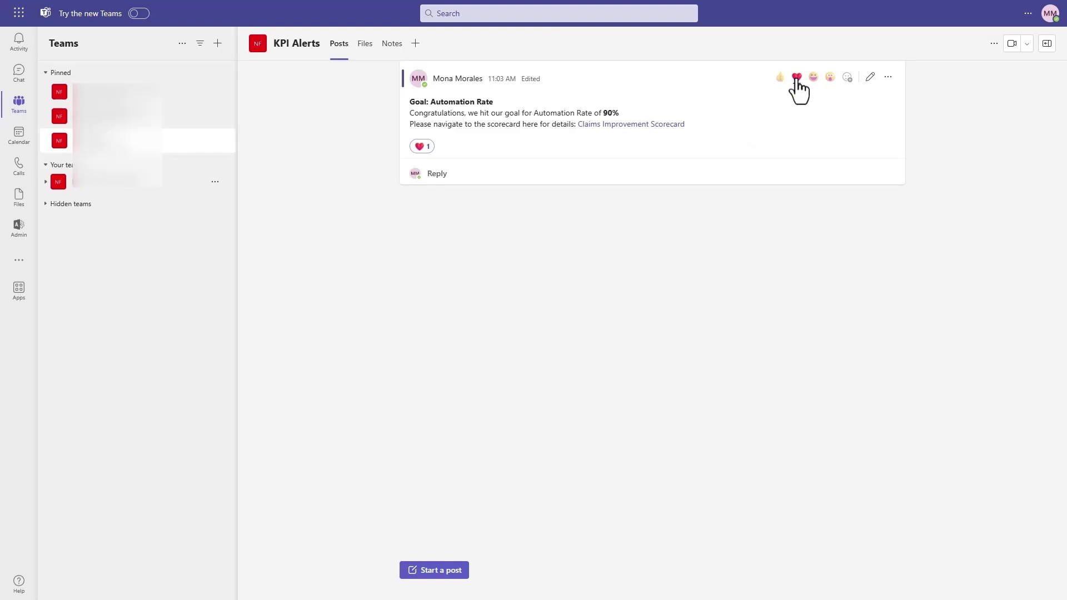